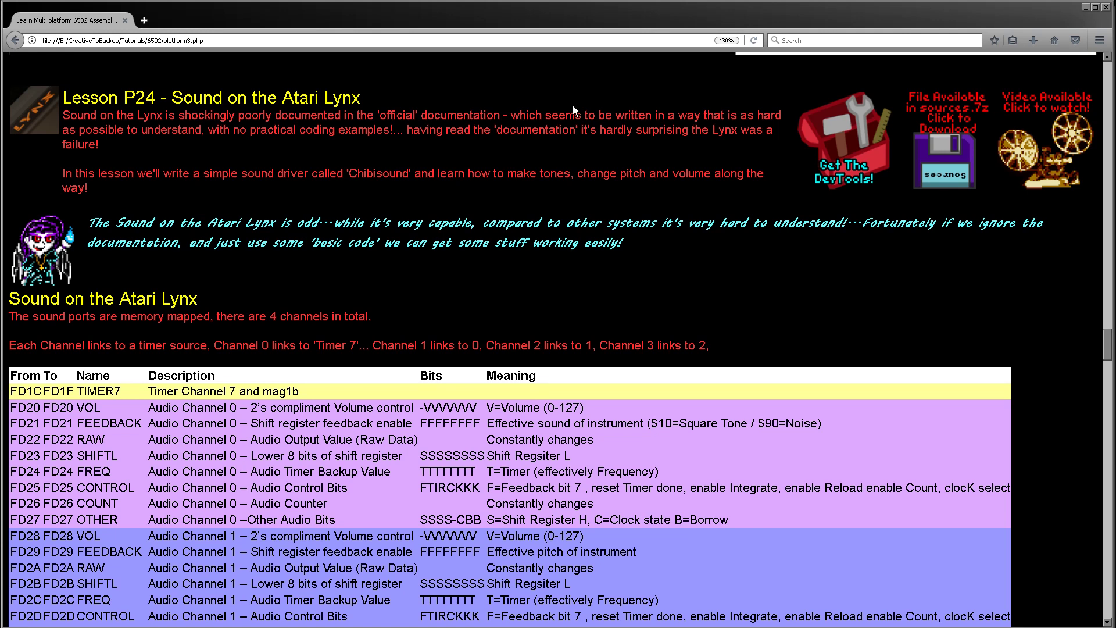
# Step: Bring the Lynx Sound Overview PDF up over the lesson page
pyautogui.hotkey('alt', 'Tab')
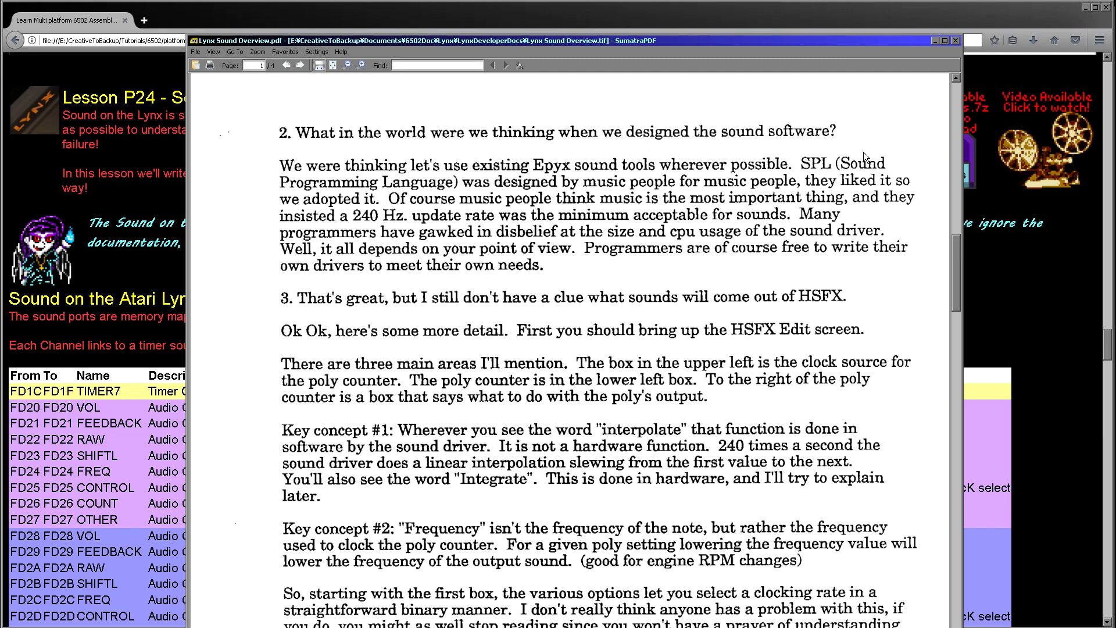
pyautogui.scroll(2, 864, 144)
pyautogui.scroll(5, 874, 313)
pyautogui.scroll(5, 891, 339)
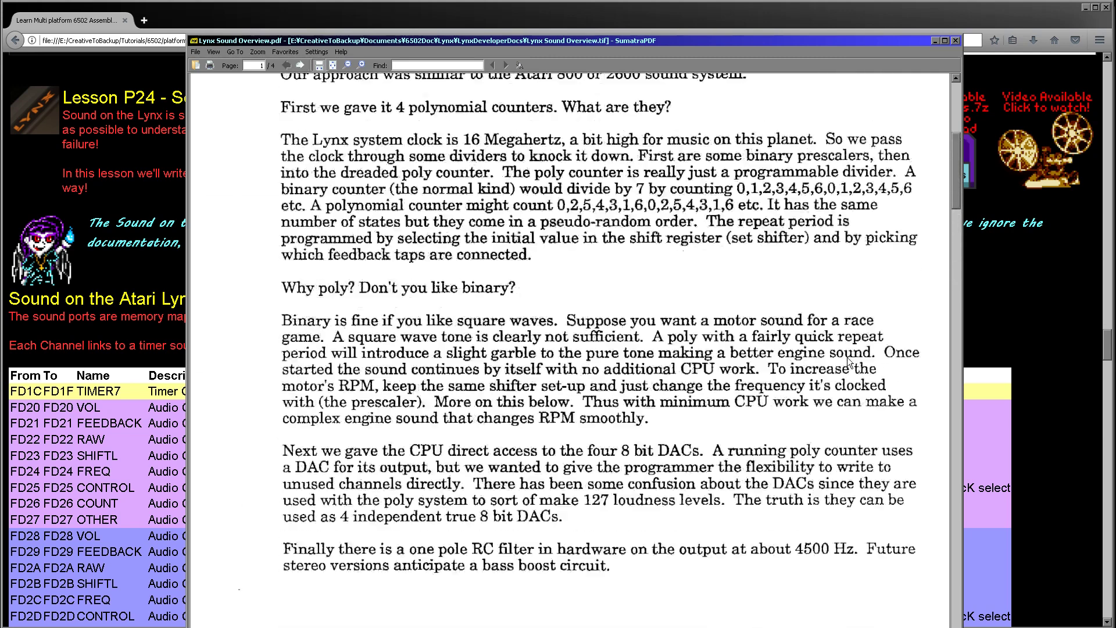
pyautogui.scroll(5, 845, 349)
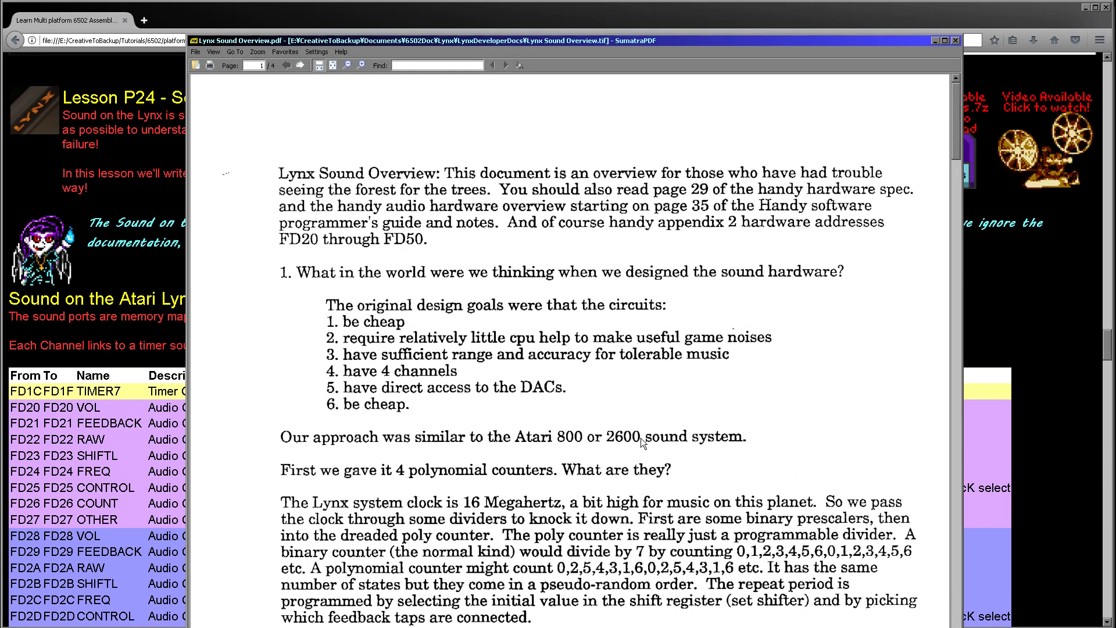
pyautogui.scroll(-5, 627, 352)
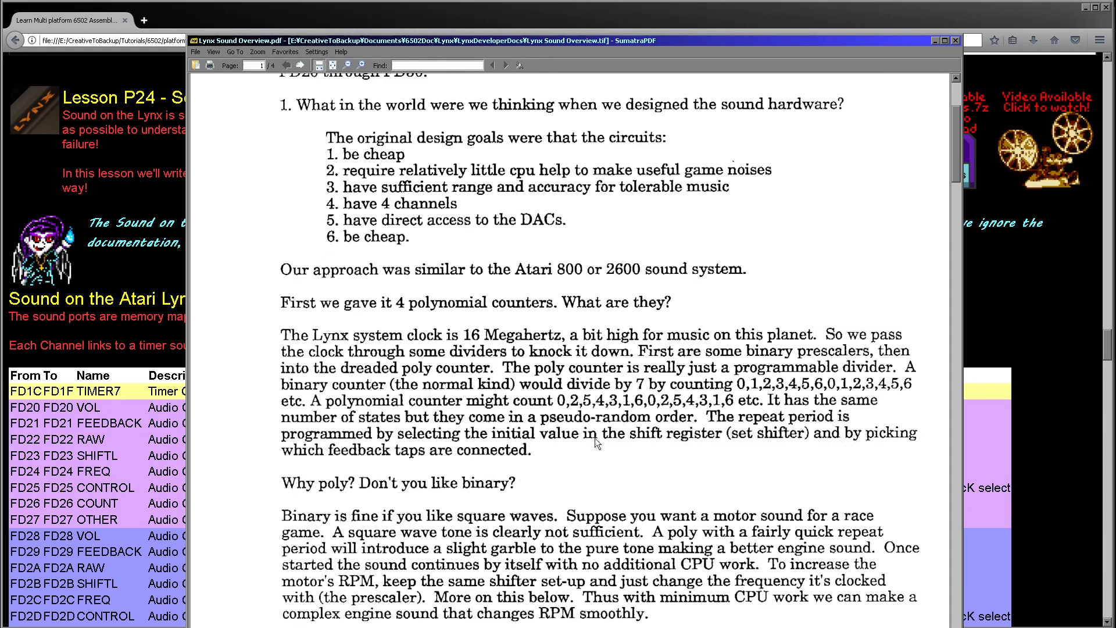
pyautogui.scroll(-4, 506, 381)
pyautogui.scroll(-4, 529, 429)
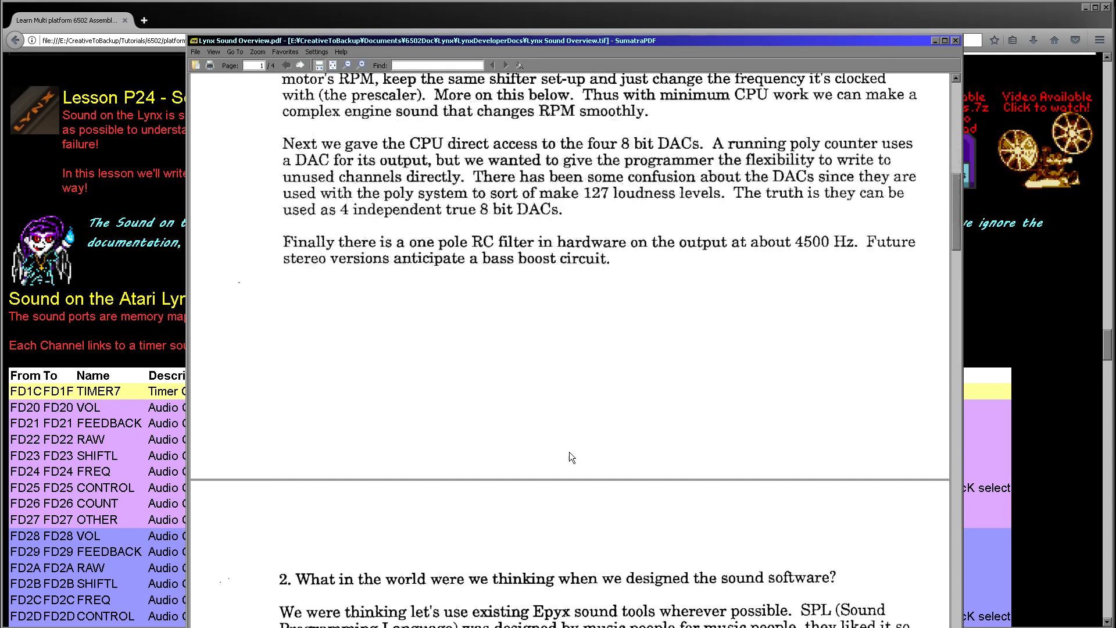
pyautogui.scroll(-8, 570, 452)
pyautogui.scroll(-3, 600, 475)
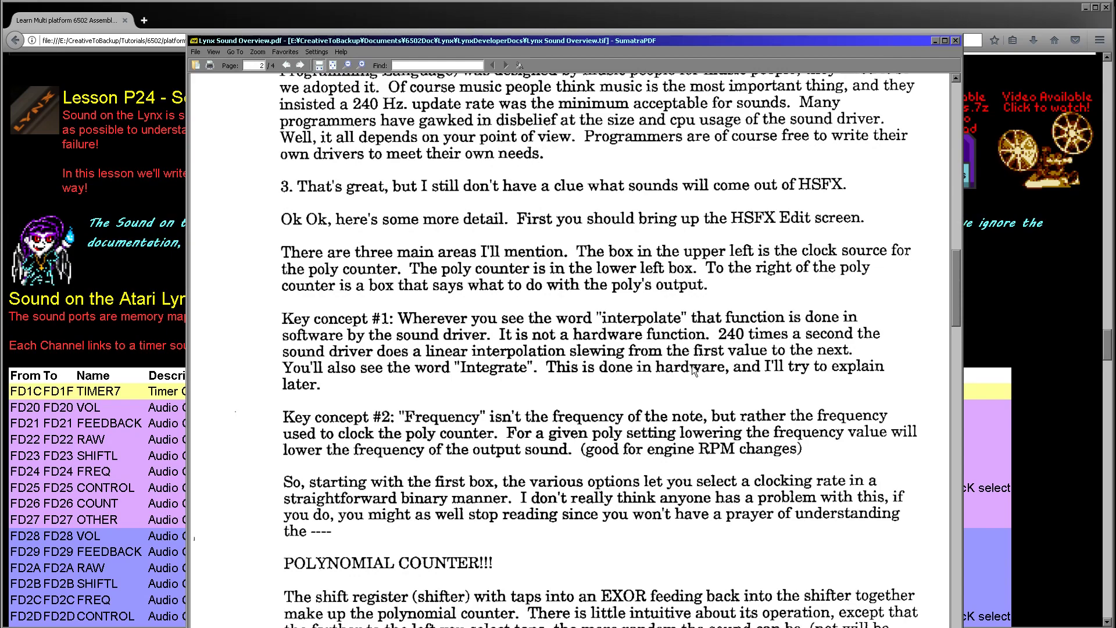
pyautogui.scroll(-3, 691, 365)
pyautogui.scroll(-2, 680, 387)
pyautogui.scroll(-3, 675, 386)
pyautogui.scroll(-5, 618, 412)
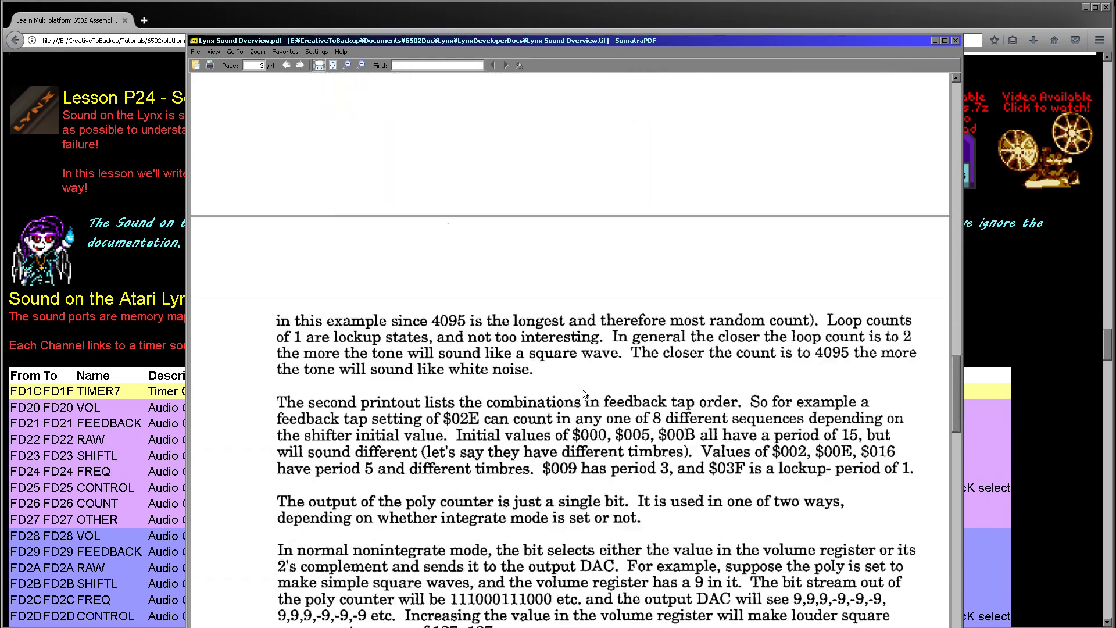
pyautogui.scroll(-5, 584, 394)
pyautogui.scroll(-5, 584, 394)
pyautogui.scroll(1, 591, 388)
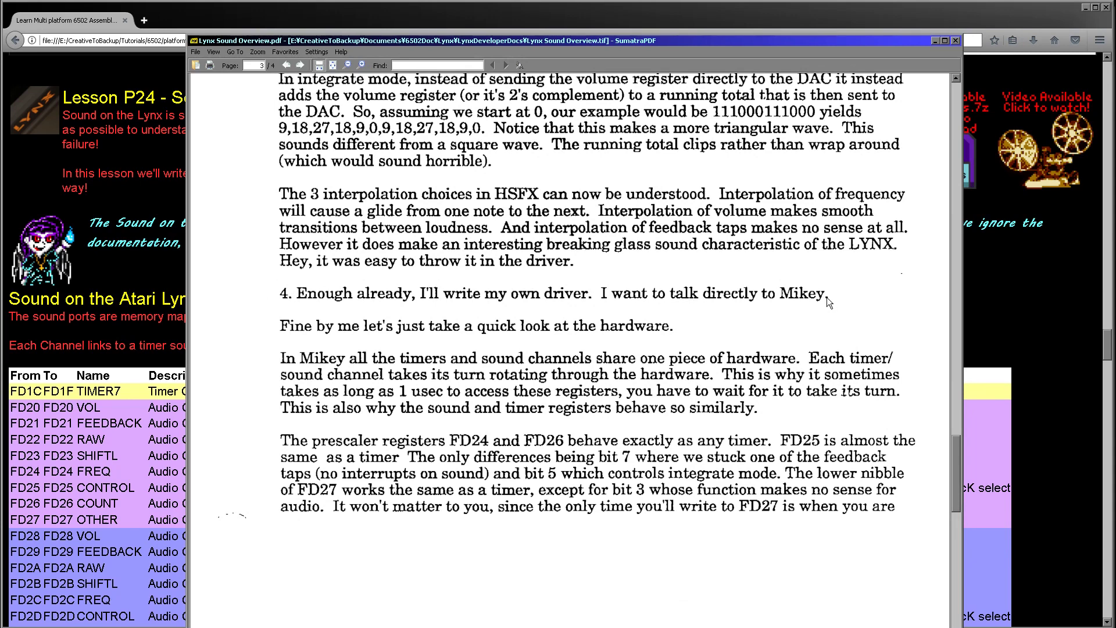
pyautogui.scroll(-1, 826, 298)
pyautogui.scroll(-5, 779, 472)
pyautogui.scroll(-5, 744, 452)
pyautogui.scroll(-4, 691, 332)
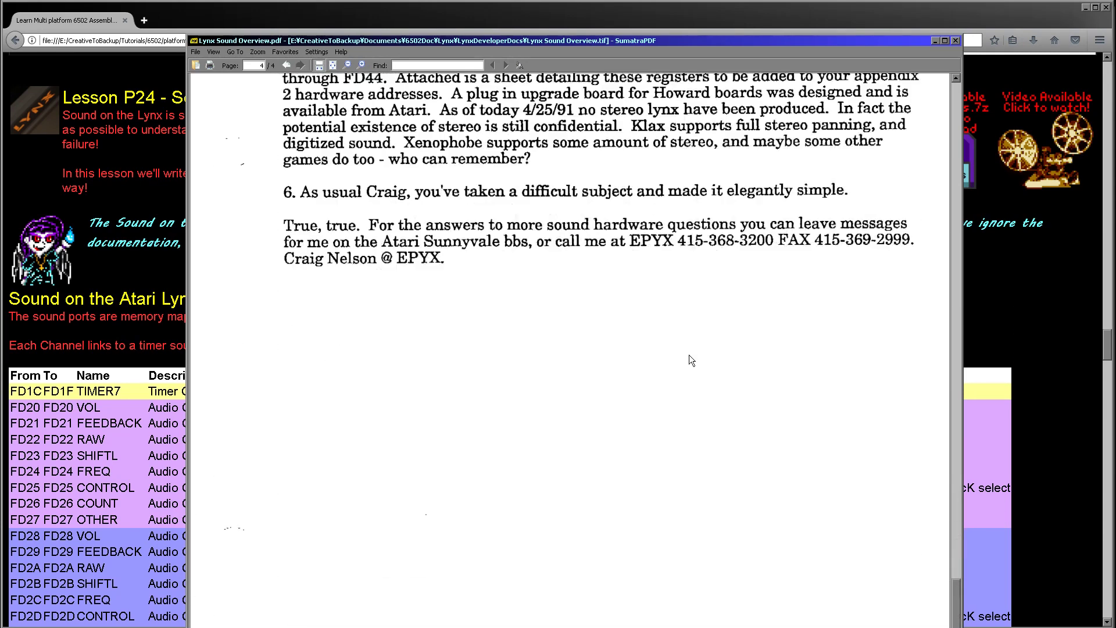
pyautogui.scroll(-2, 690, 358)
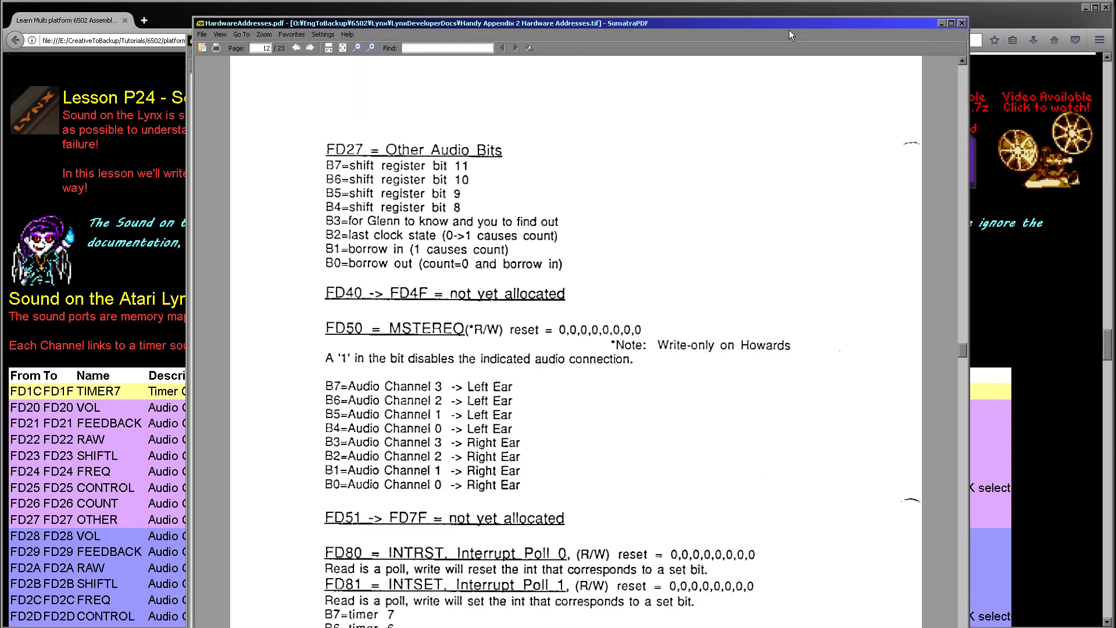
pyautogui.scroll(-1, 616, 536)
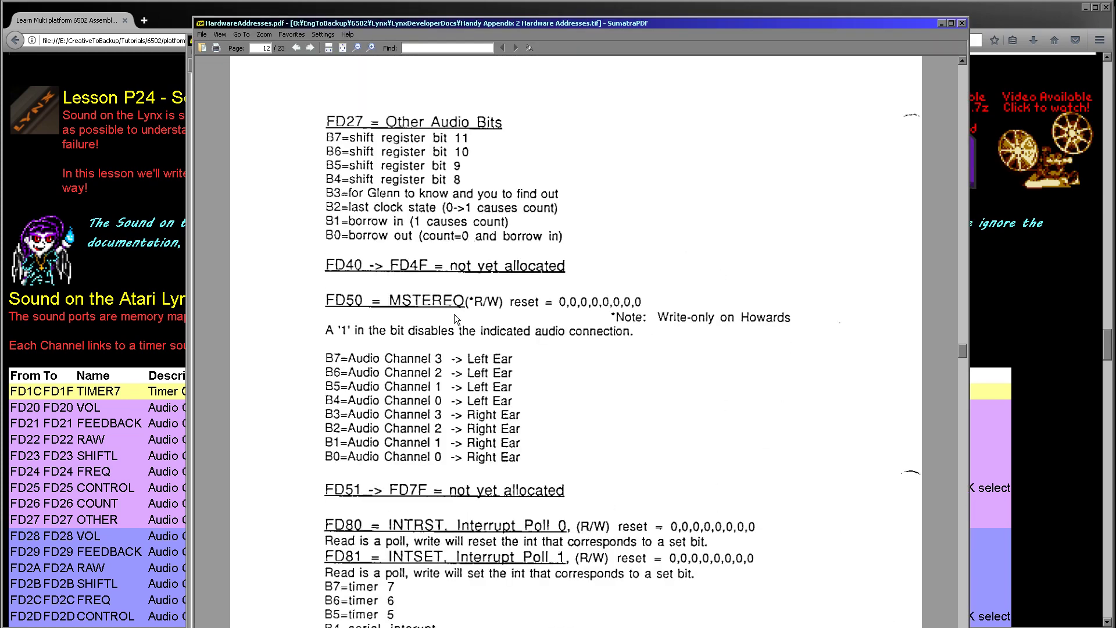
pyautogui.scroll(1, 599, 448)
pyautogui.scroll(3, 600, 448)
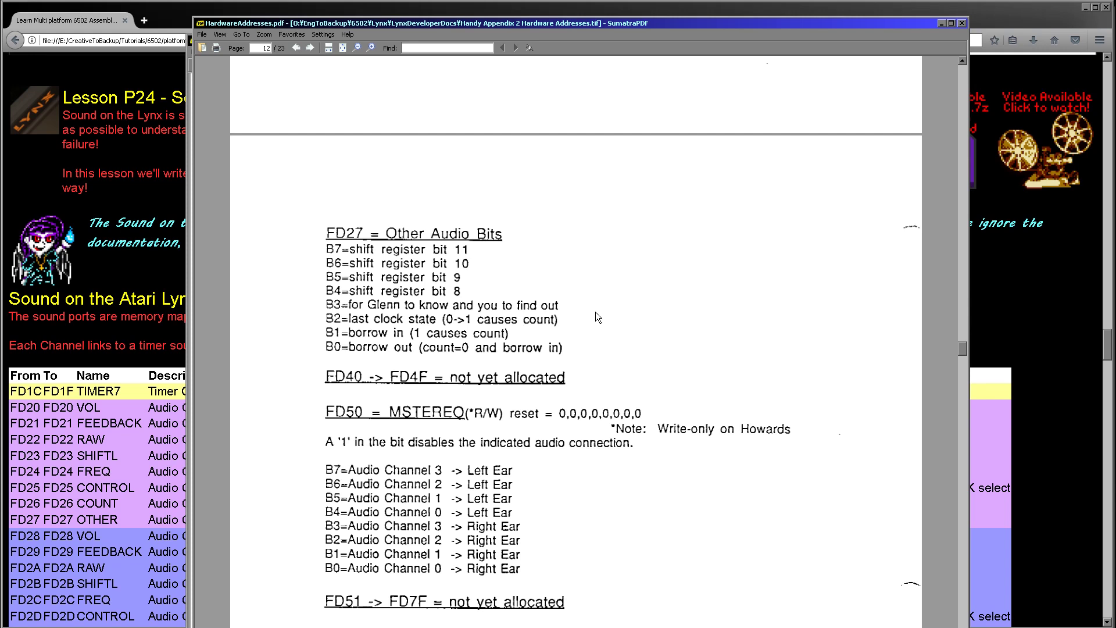
# Step: Return to the Firefox Atari Lynx sound lesson with its register table
pyautogui.click(167, 163)
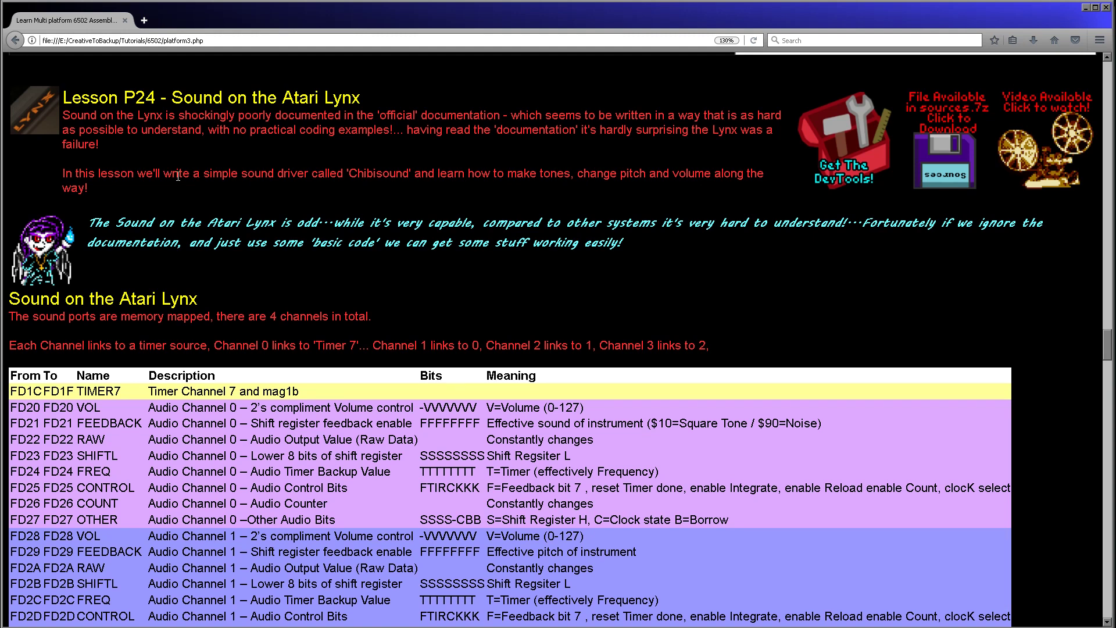
pyautogui.scroll(-3, 207, 280)
pyautogui.scroll(1, 208, 281)
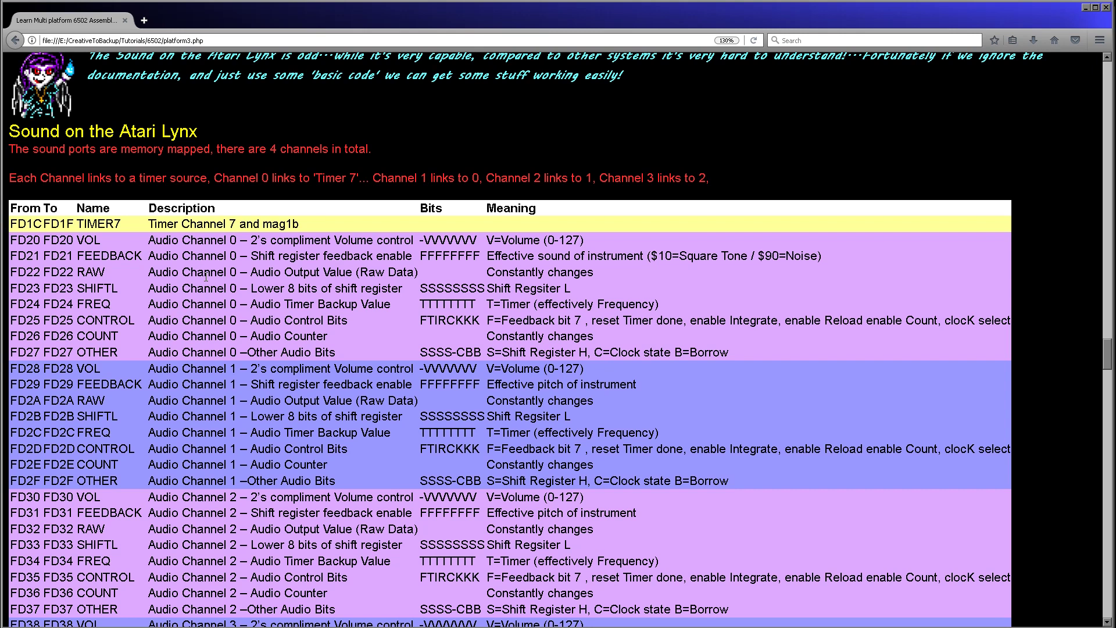
pyautogui.scroll(-3, 207, 278)
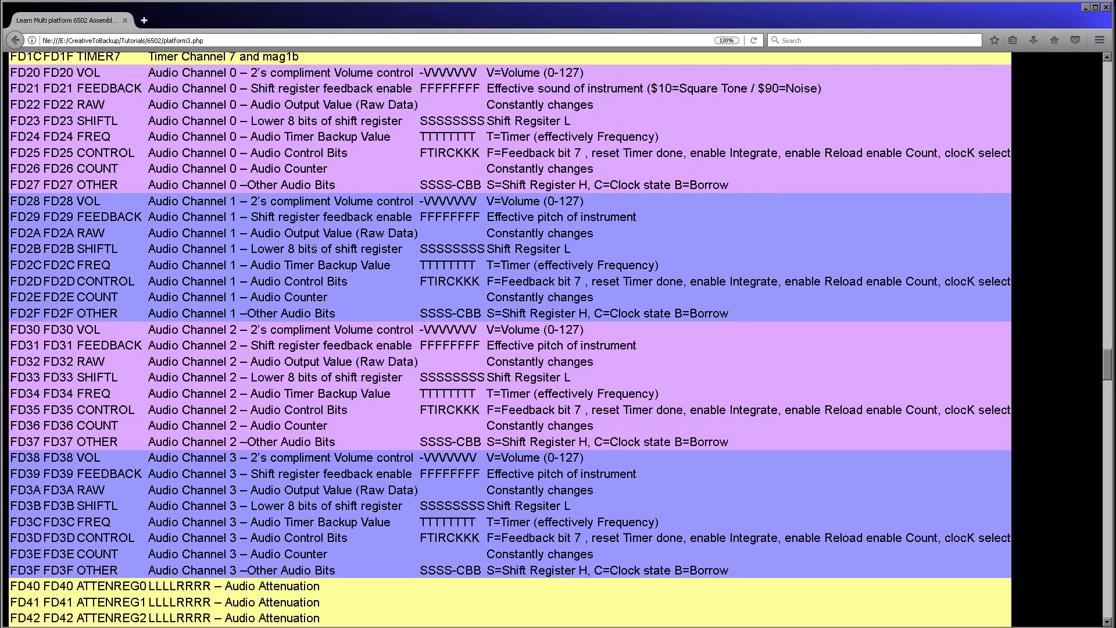
pyautogui.scroll(3, 311, 248)
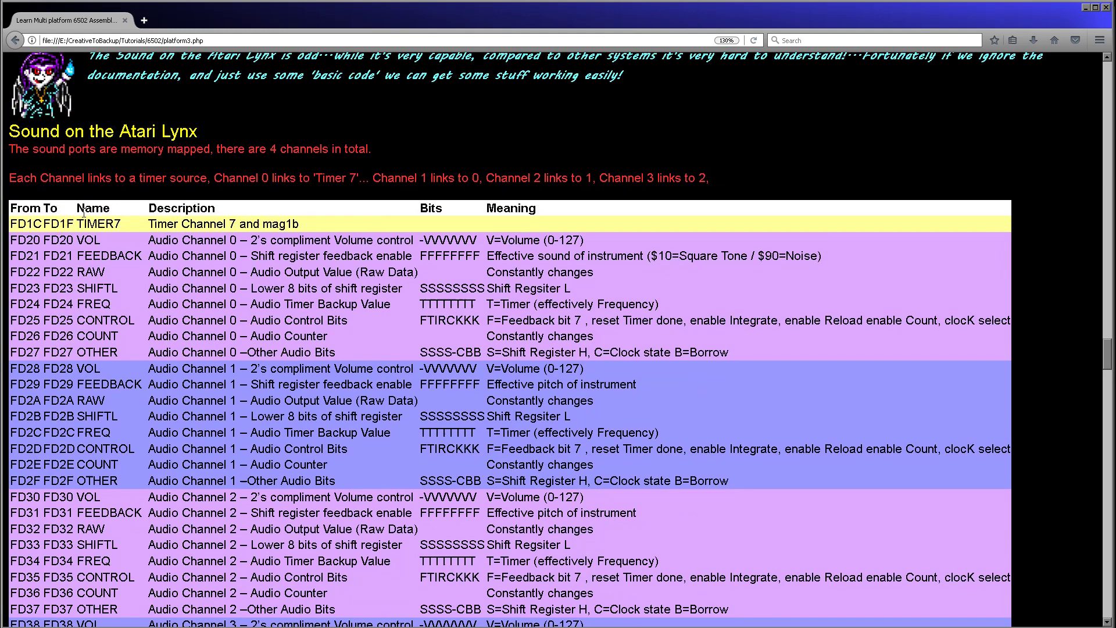
pyautogui.scroll(-5, 121, 335)
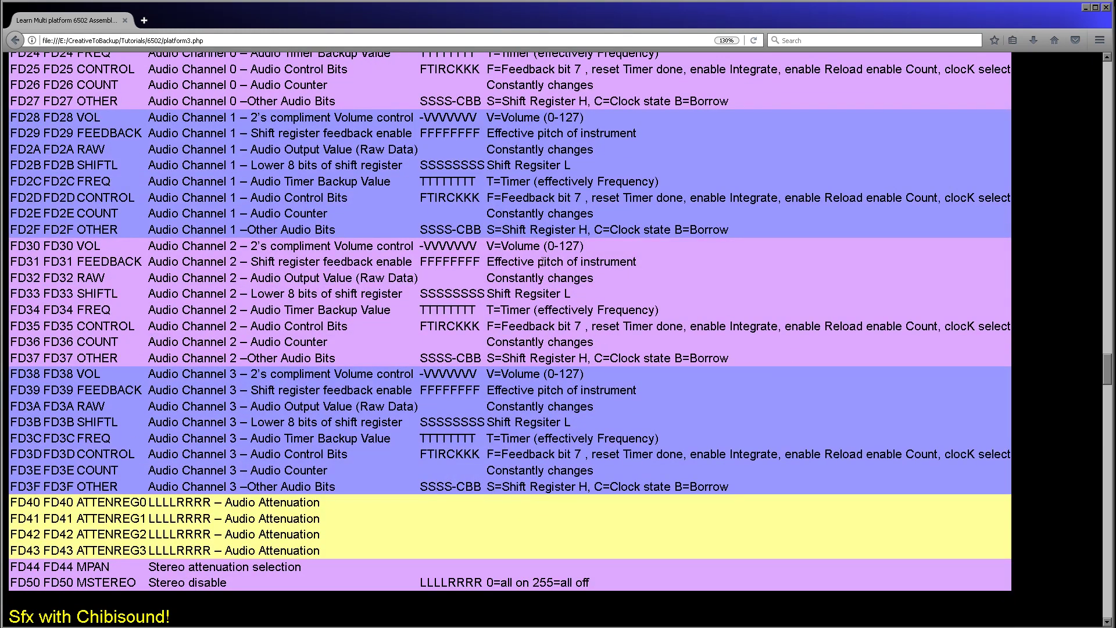
pyautogui.scroll(4, 607, 399)
pyautogui.scroll(3, 608, 399)
pyautogui.scroll(-2, 608, 399)
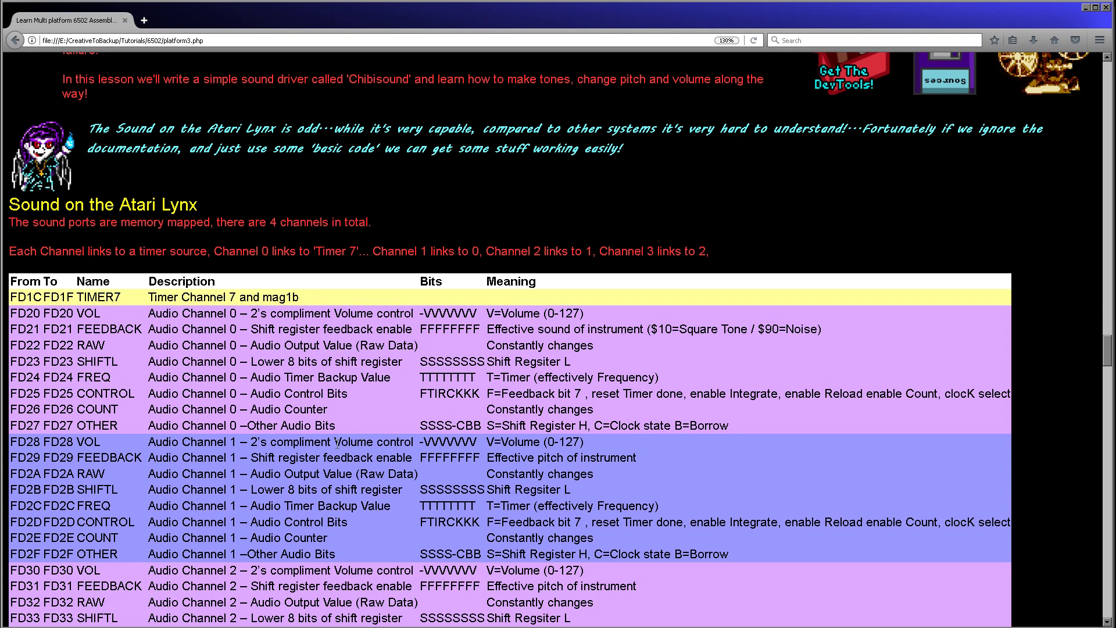
pyautogui.scroll(-5, 390, 465)
pyautogui.scroll(-1, 390, 463)
pyautogui.scroll(-5, 395, 461)
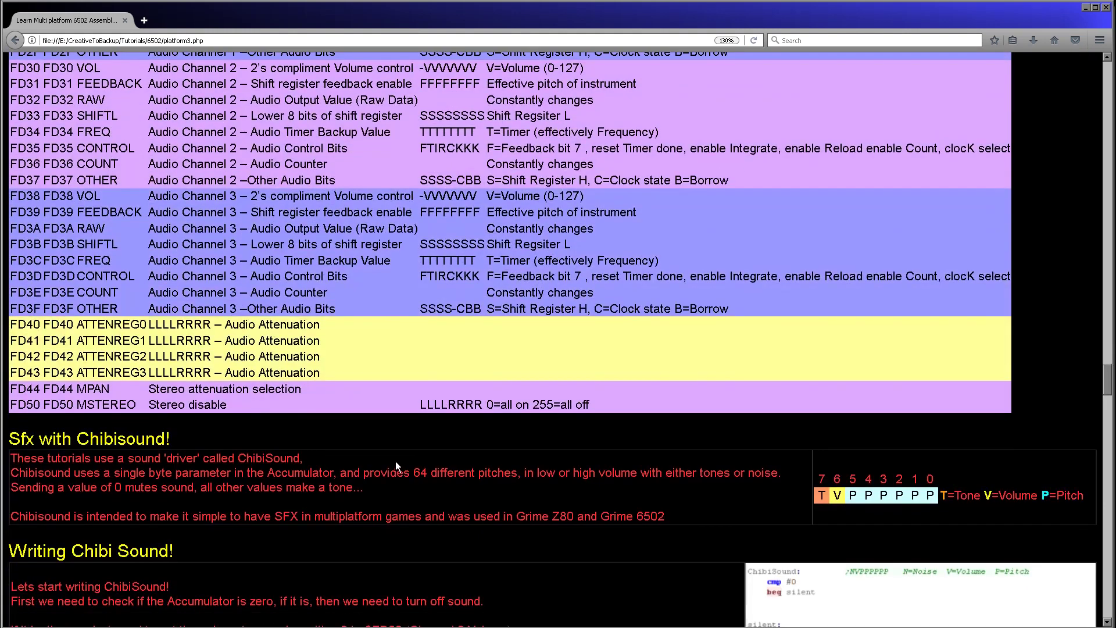
pyautogui.scroll(2, 395, 461)
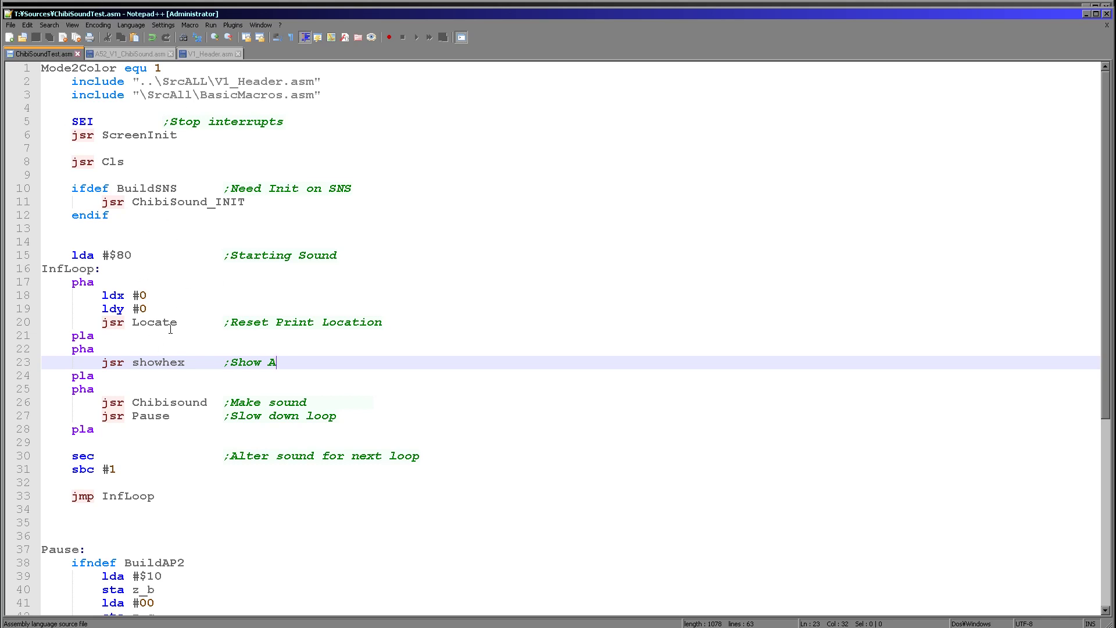
# Step: Check the starting sound value on line 15 and change the pause delay on line 39 to $50
pyautogui.doubleClick(123, 256)
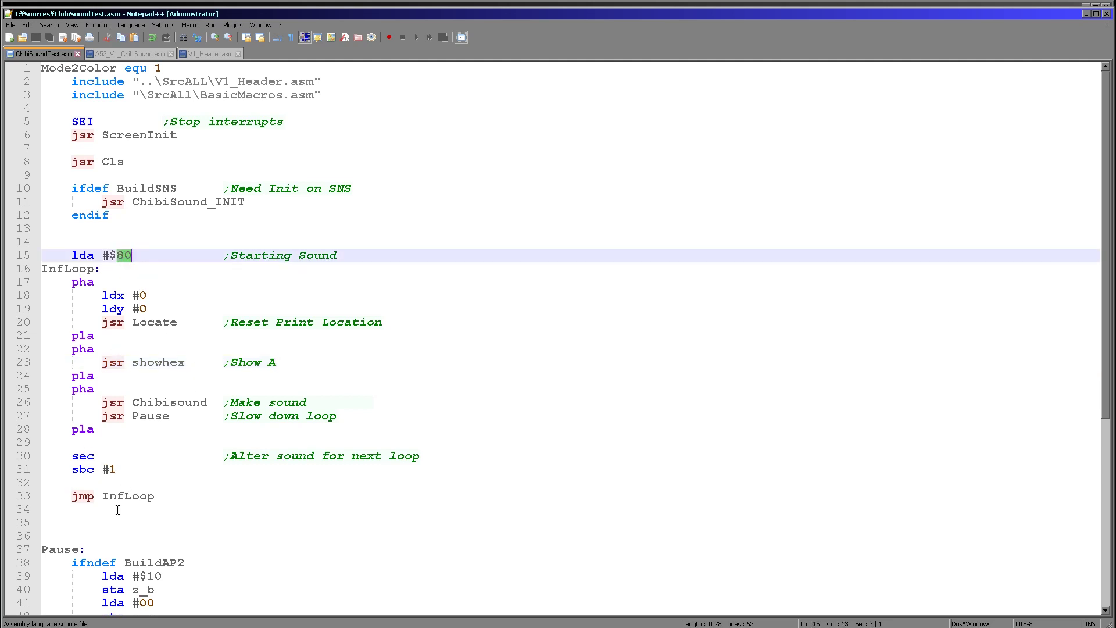
pyautogui.click(154, 579)
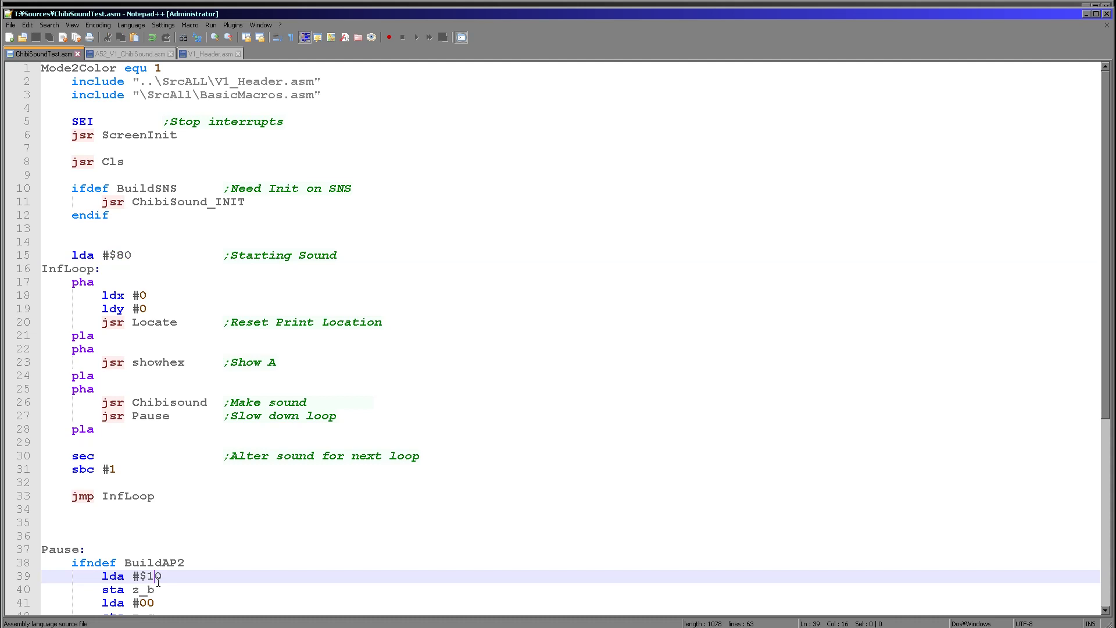
pyautogui.press('BackSpace')
pyautogui.write('5')
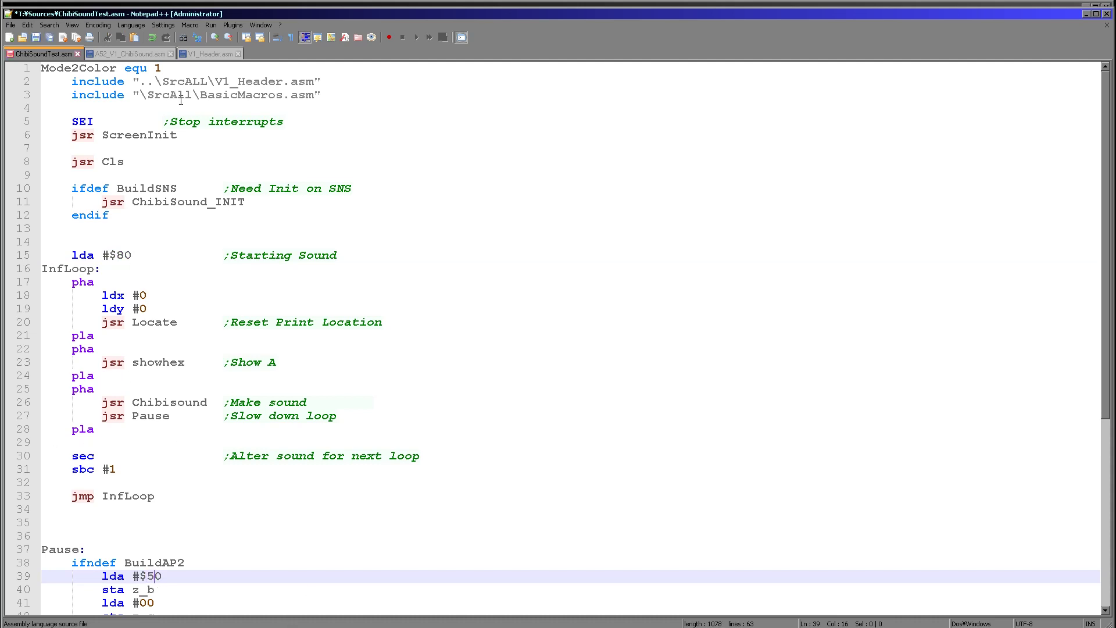
# Step: Open LNX_V1_ChibiSound.asm from the recent files list
pyautogui.hotkey('alt', 'f')
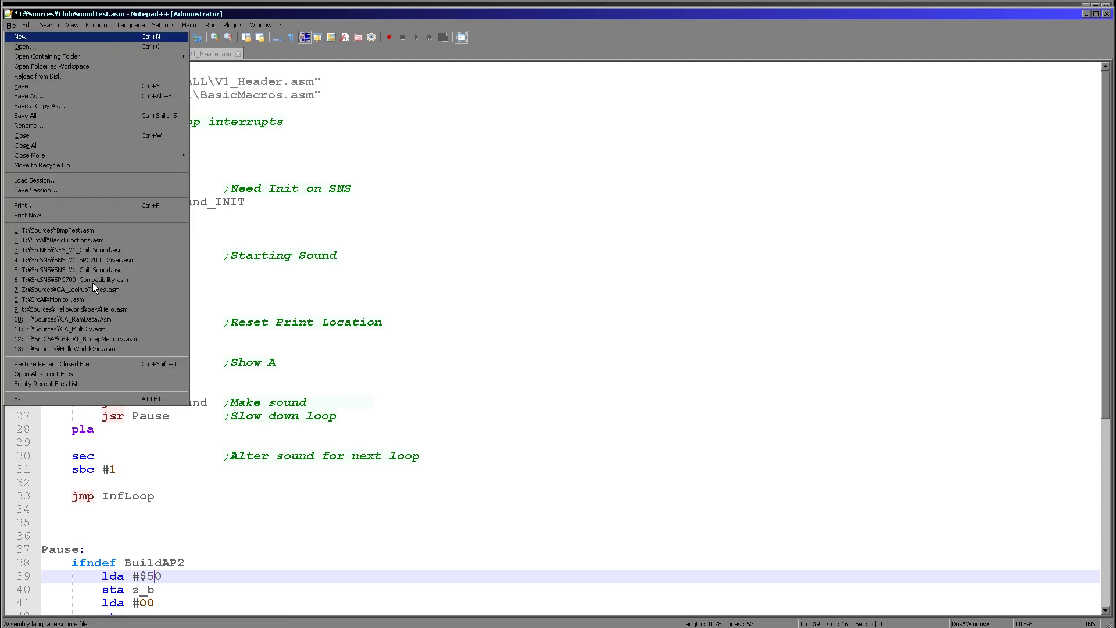
pyautogui.press('Down')
pyautogui.press('Down')
pyautogui.press('Down')
pyautogui.press('Up')
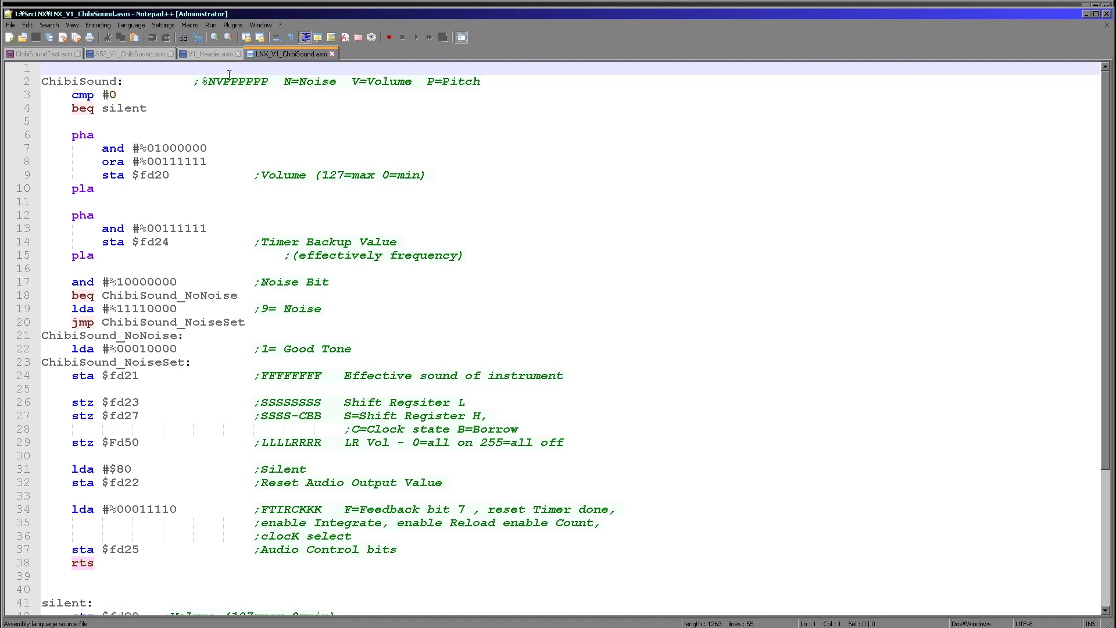
# Step: Examine the PPPPPPP pitch bits and the N noise bit in the line 2 comment
pyautogui.moveTo(223, 82); pyautogui.dragTo(270, 83)
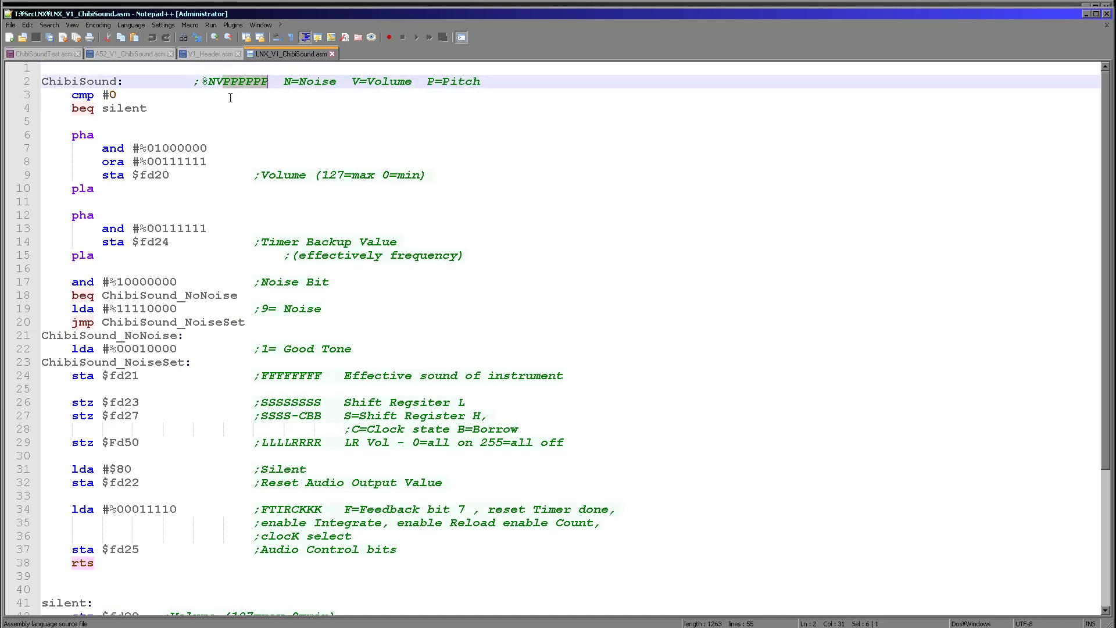
pyautogui.hotkey('shift', 'Right')
pyautogui.moveTo(207, 82); pyautogui.dragTo(218, 82)
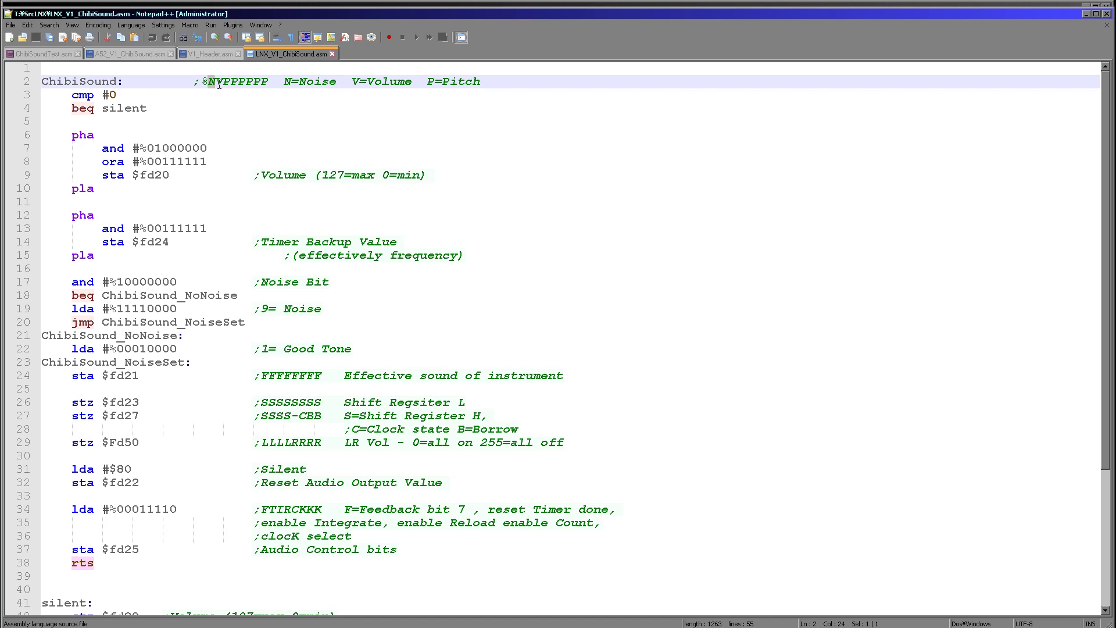
# Step: Save ChibiSoundTest.asm, assemble and run it in the Handy Lynx emulator, then close the emulator
pyautogui.click(65, 55)
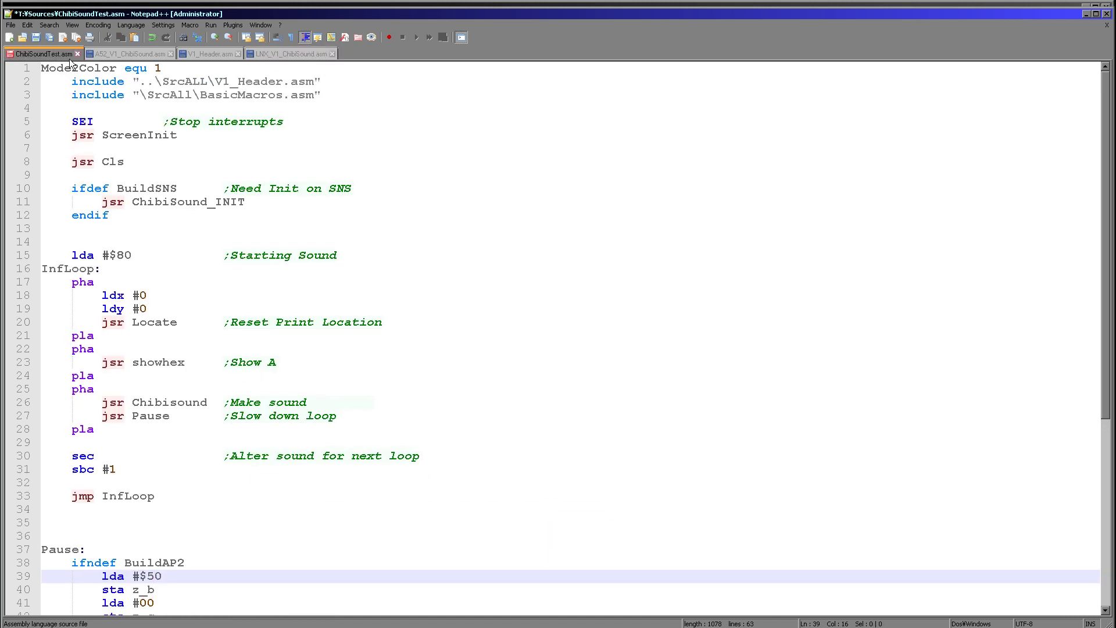
pyautogui.hotkey('ctrl', 's')
pyautogui.press('F5')
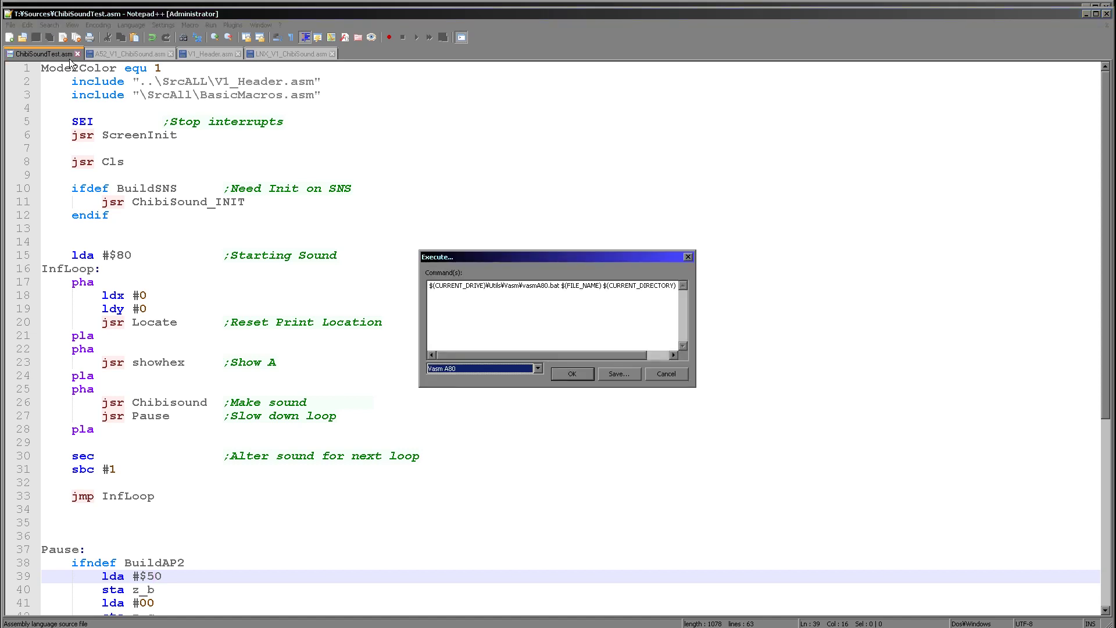
pyautogui.press('Down')
pyautogui.press('Down')
pyautogui.press('Down')
pyautogui.press('Return')
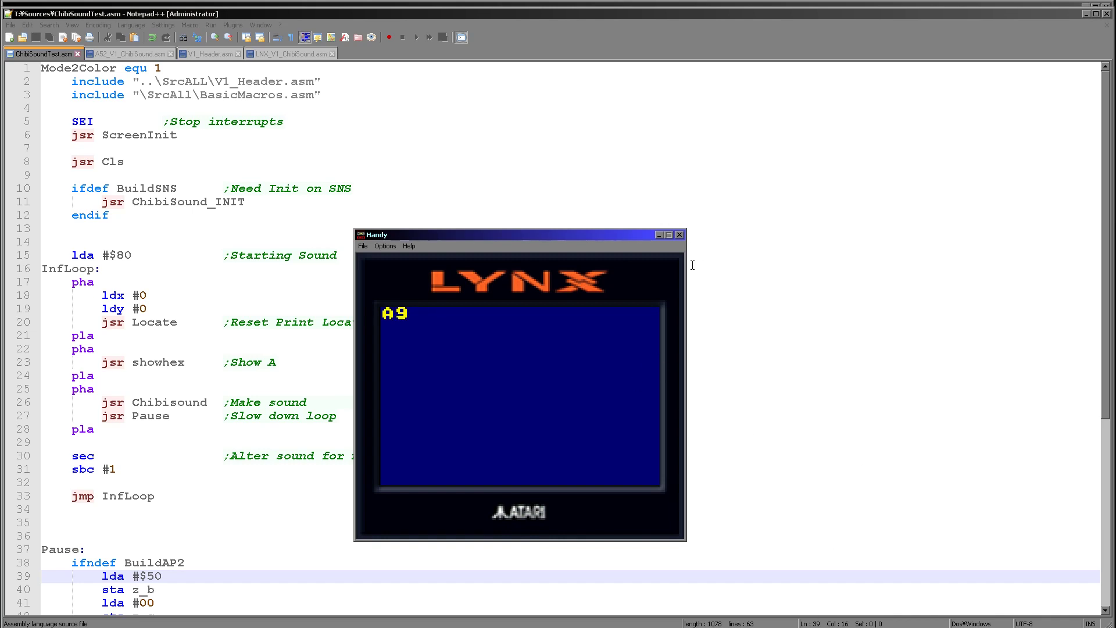
pyautogui.click(679, 234)
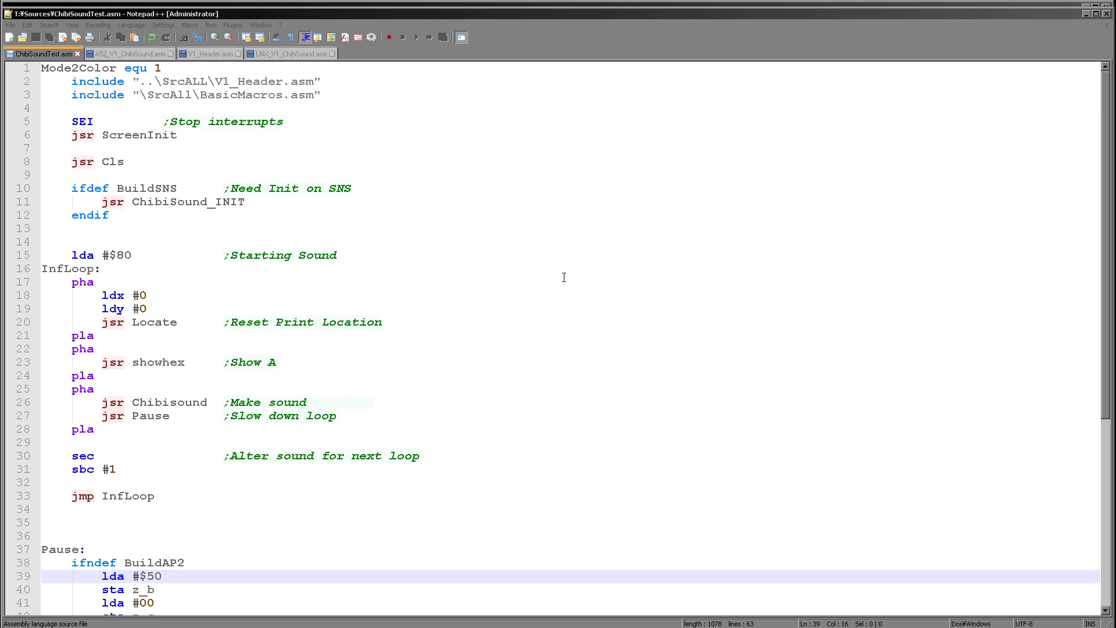
# Step: Bring up the Lynx ChibiSound driver source and trace the uses of the silent label
pyautogui.click(297, 52)
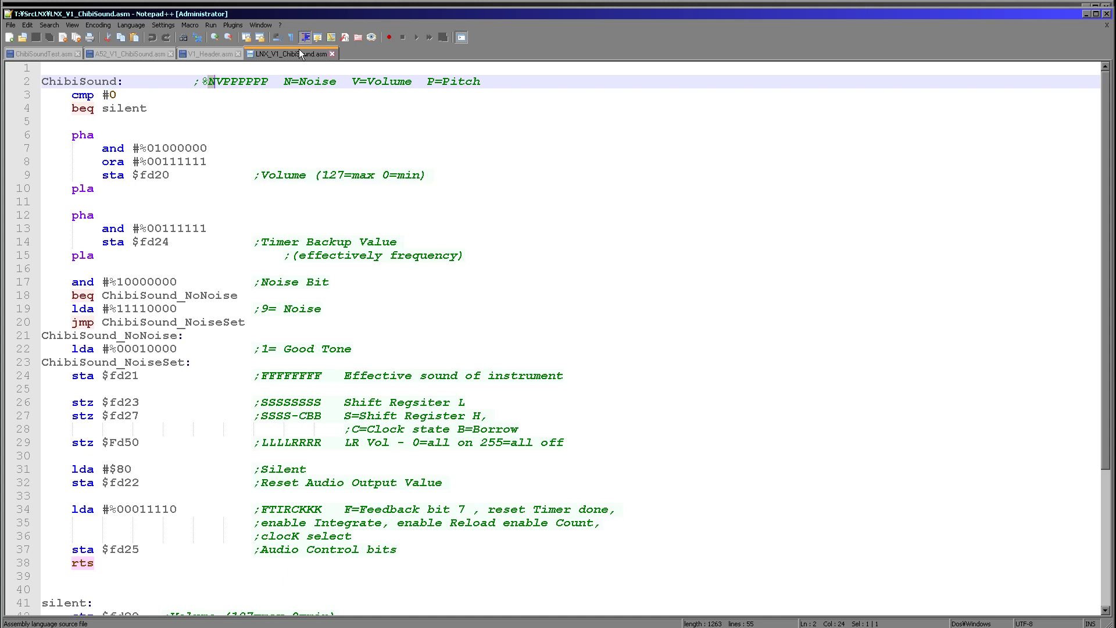
pyautogui.hotkey('alt', 'Tab')
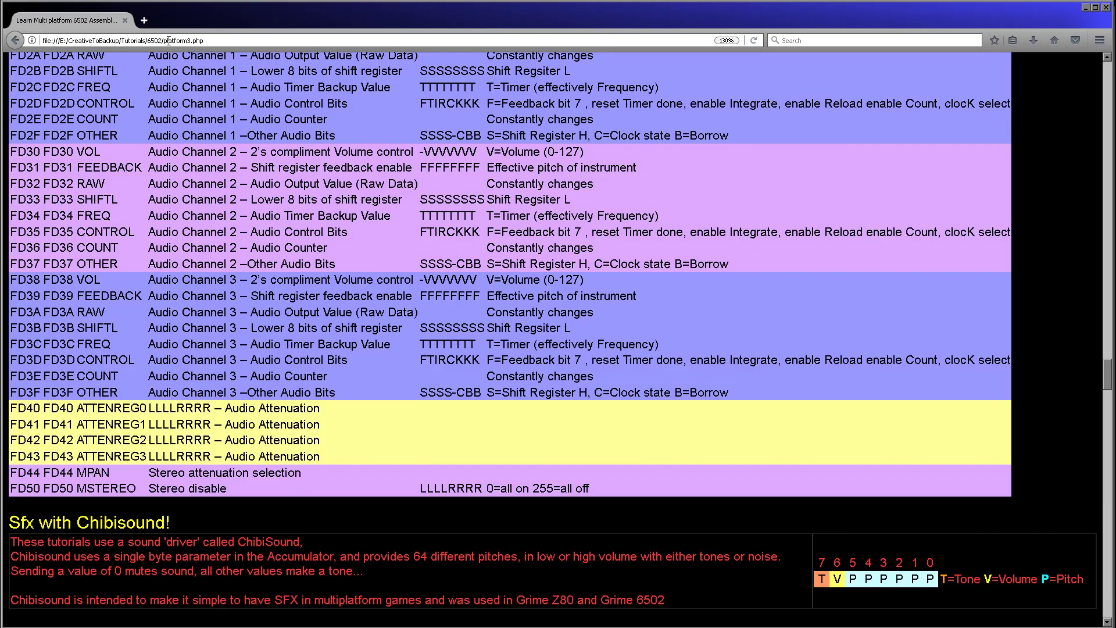
pyautogui.scroll(3, 432, 465)
pyautogui.scroll(5, 433, 465)
pyautogui.hotkey('alt', 'Tab')
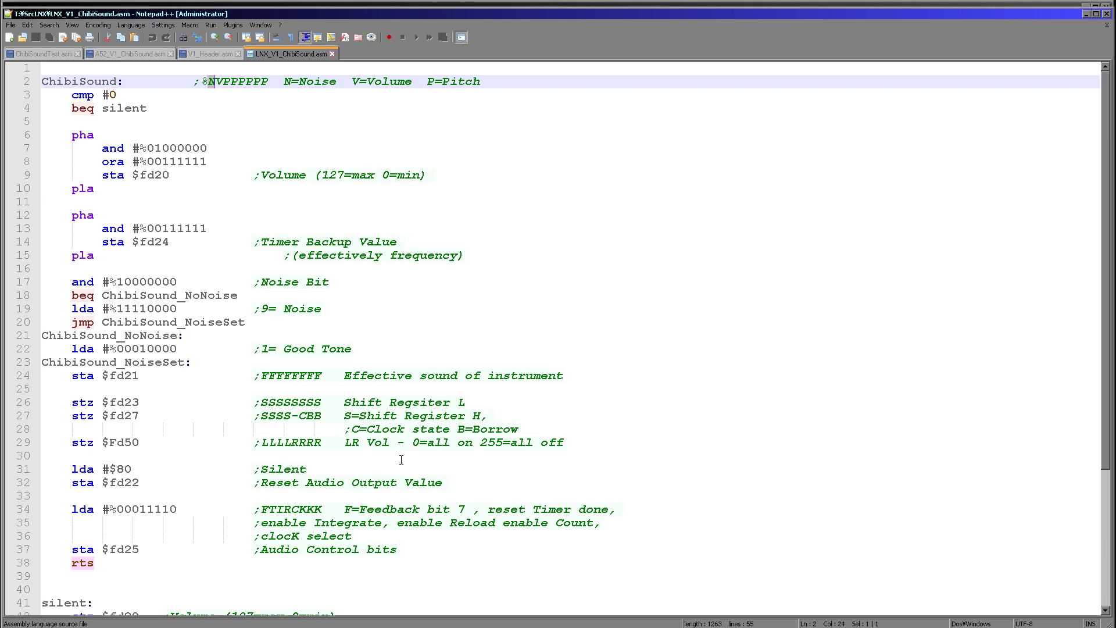
pyautogui.doubleClick(140, 111)
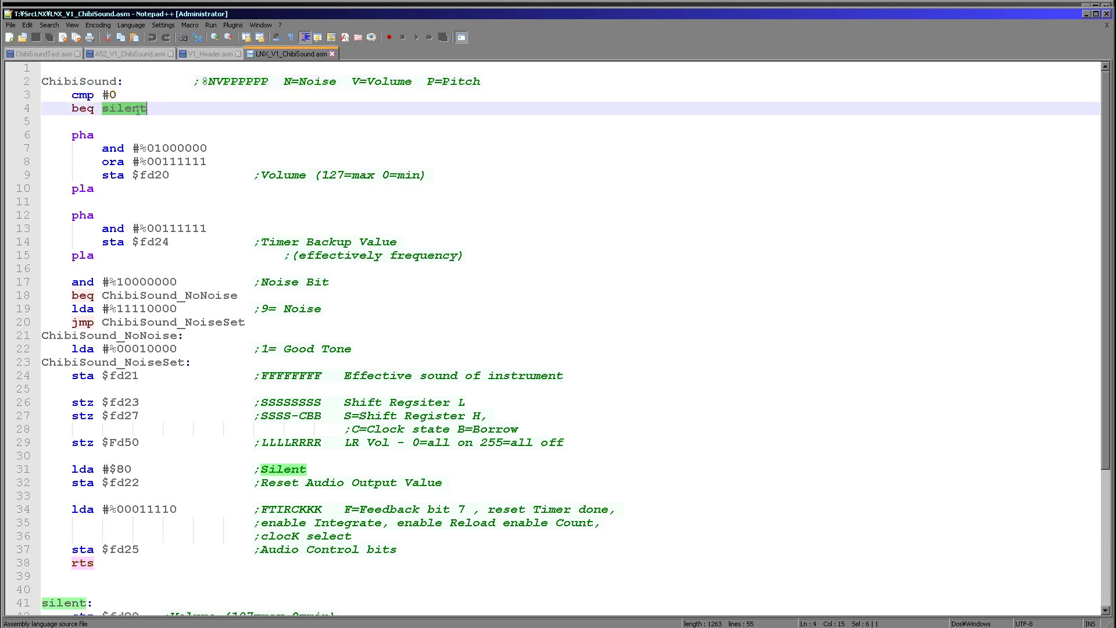
pyautogui.scroll(-3, 160, 407)
pyautogui.scroll(1, 98, 510)
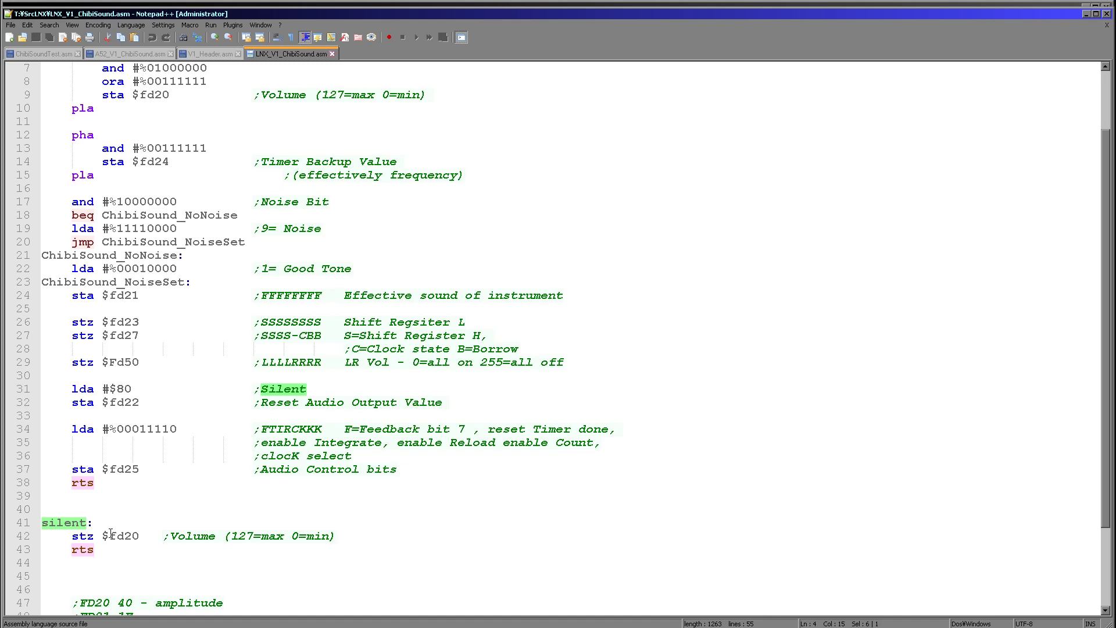
# Step: Match the driver's fd20 write against the FD20 VOL row of the lesson table
pyautogui.doubleClick(112, 535)
pyautogui.hotkey('alt', 'Tab')
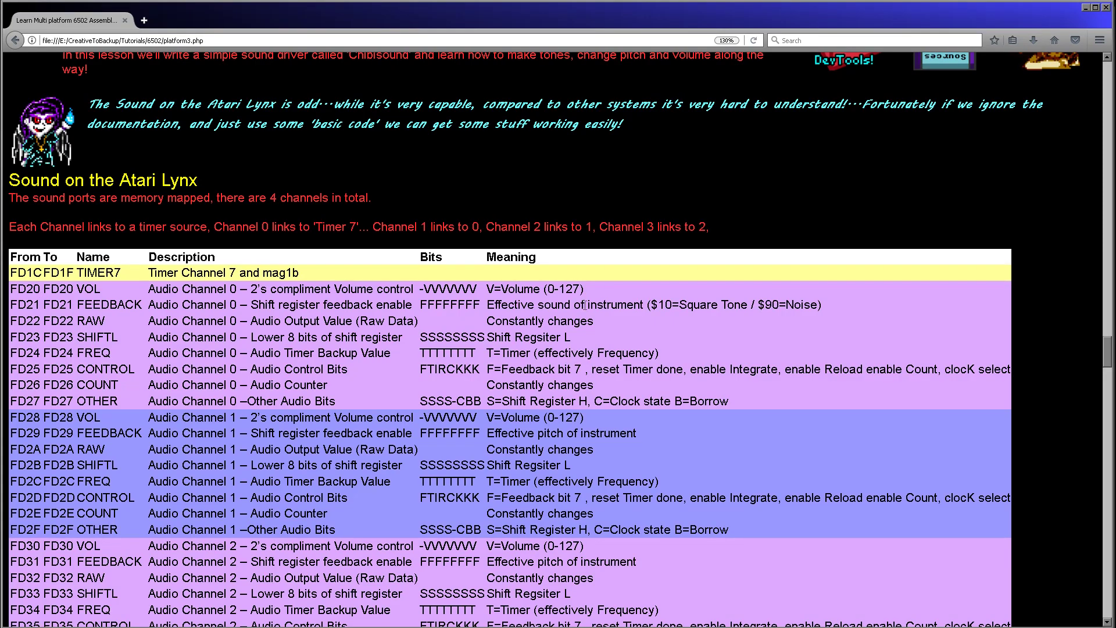
pyautogui.moveTo(554, 288); pyautogui.dragTo(7, 292)
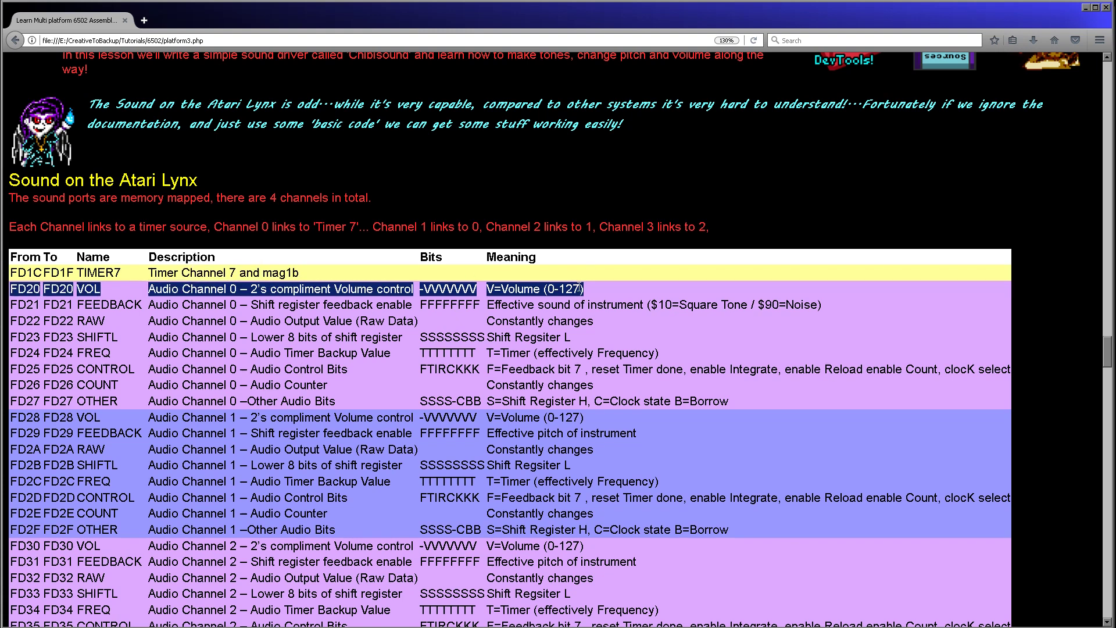
pyautogui.hotkey('alt', 'Tab')
pyautogui.scroll(2, 250, 455)
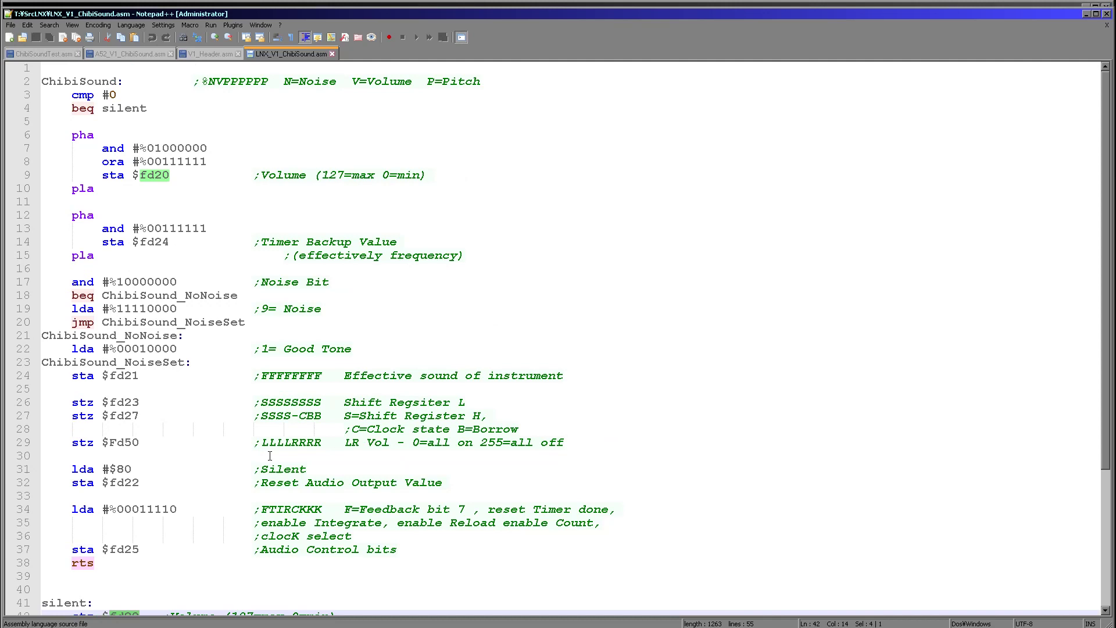
# Step: Compare the volume code and its mask bit with the register table
pyautogui.click(151, 136)
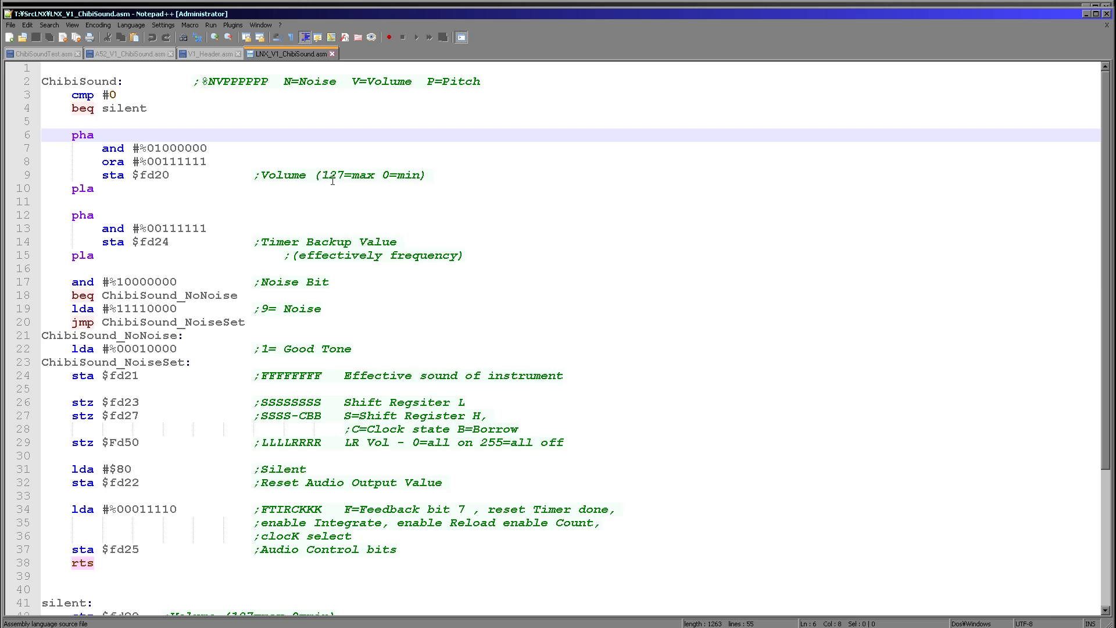
pyautogui.hotkey('alt', 'Tab')
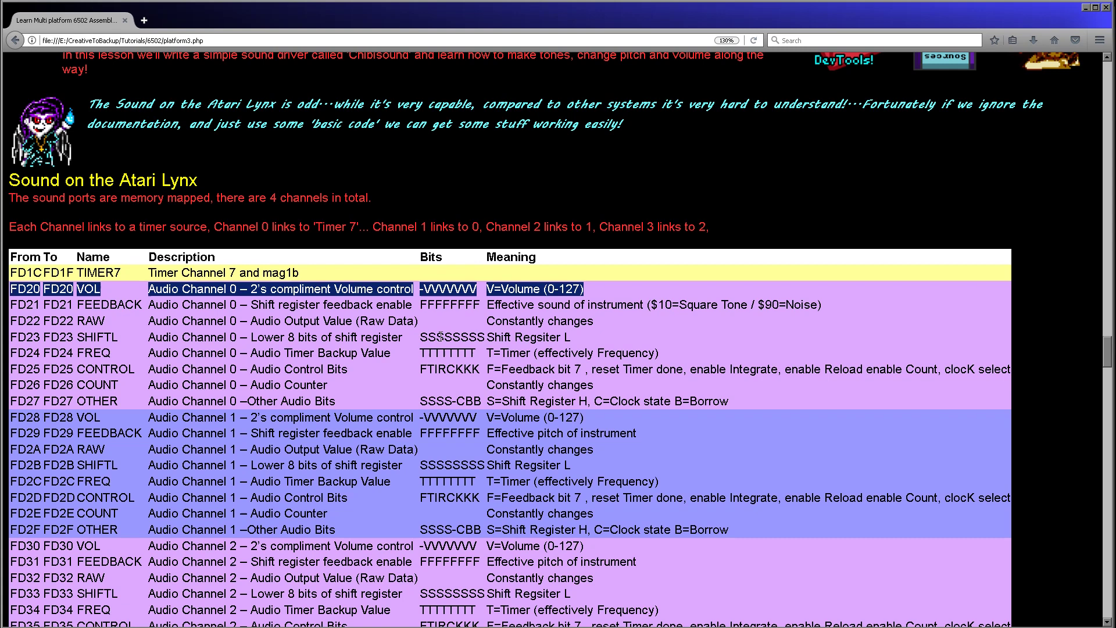
pyautogui.hotkey('alt', 'Tab')
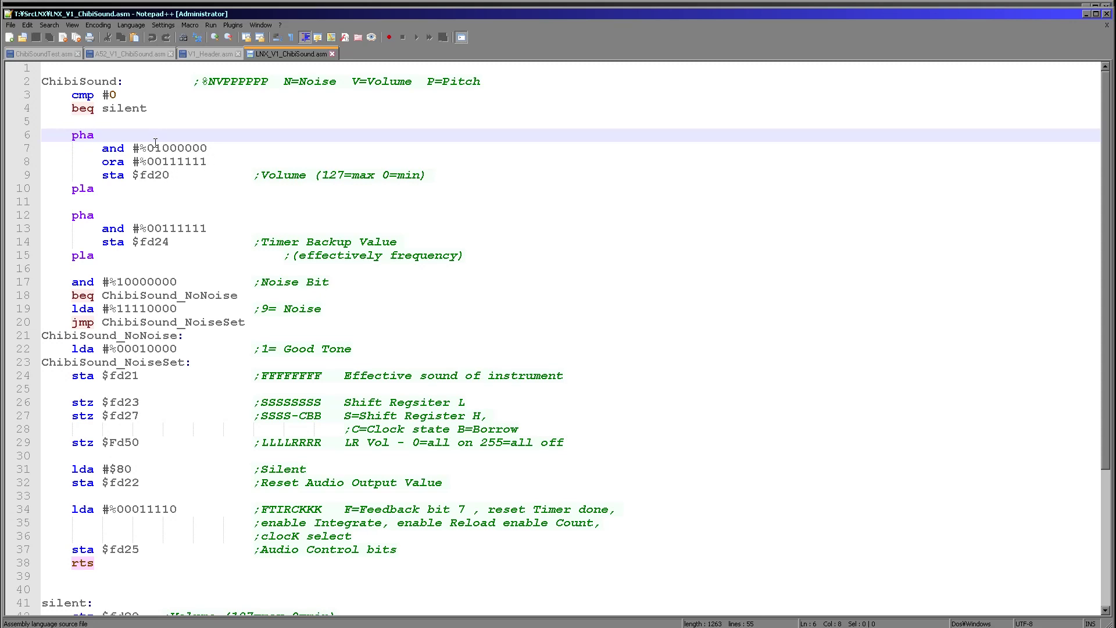
pyautogui.click(160, 149)
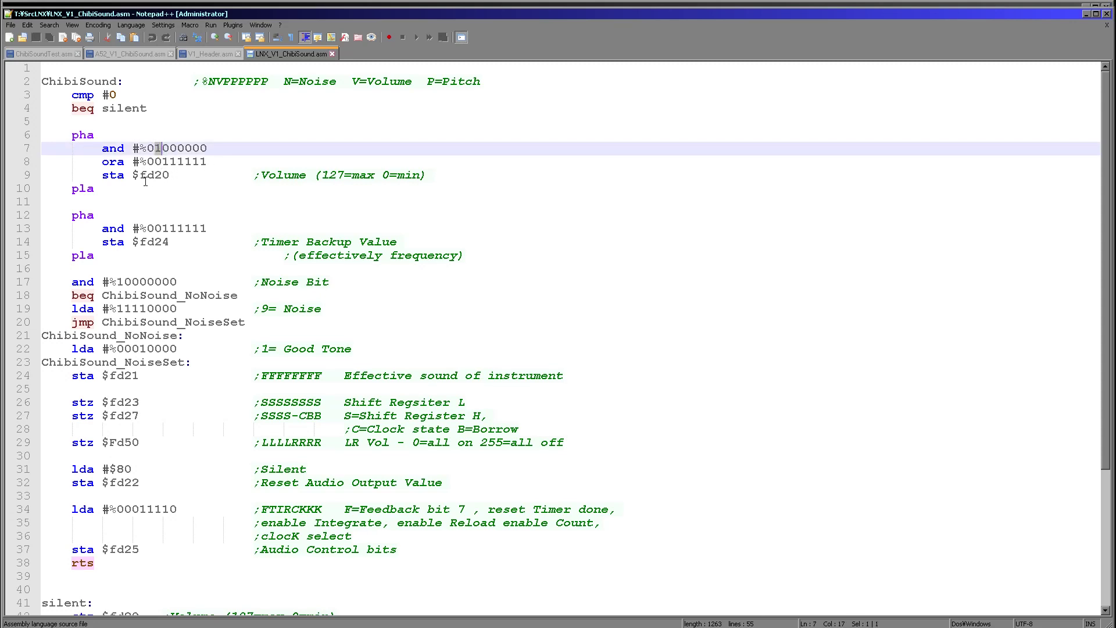
pyautogui.moveTo(161, 162); pyautogui.dragTo(209, 161)
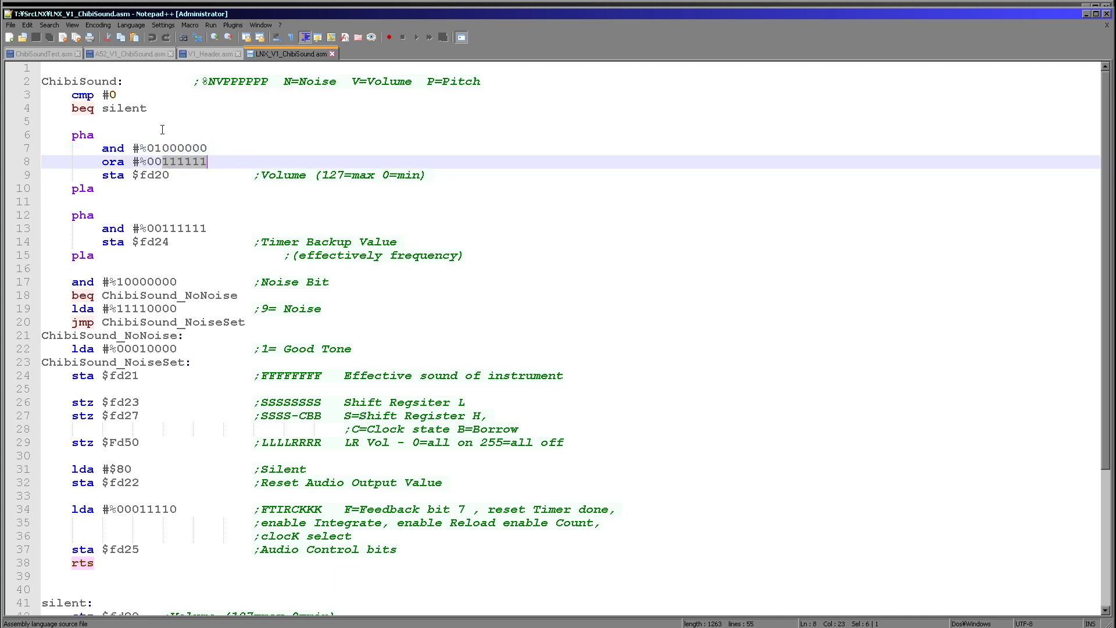
pyautogui.doubleClick(156, 176)
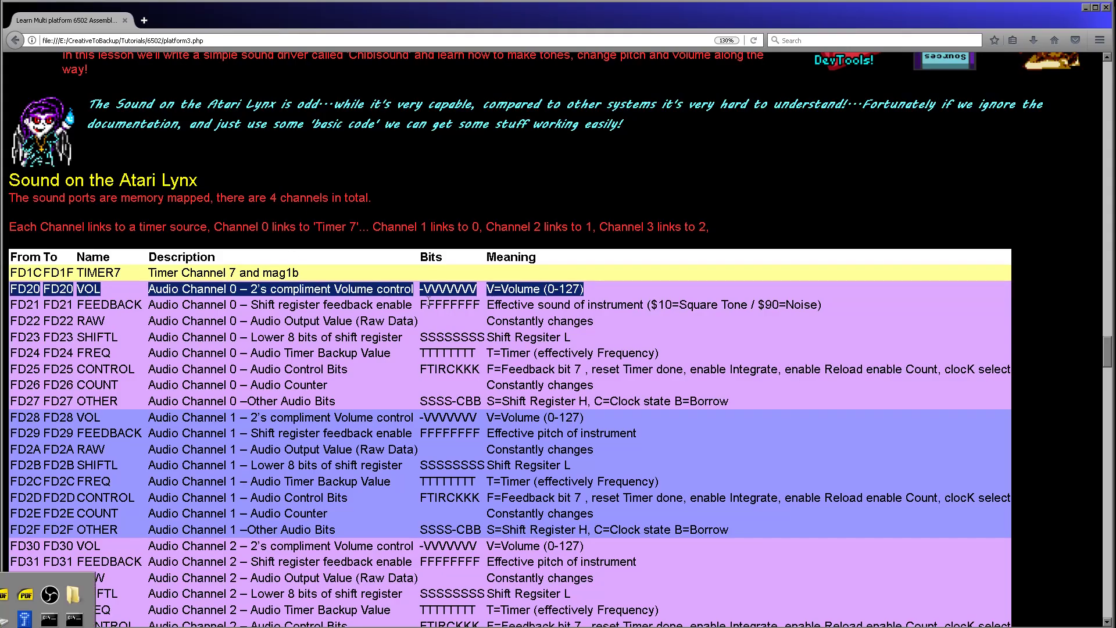
pyautogui.hotkey('alt', 'Tab')
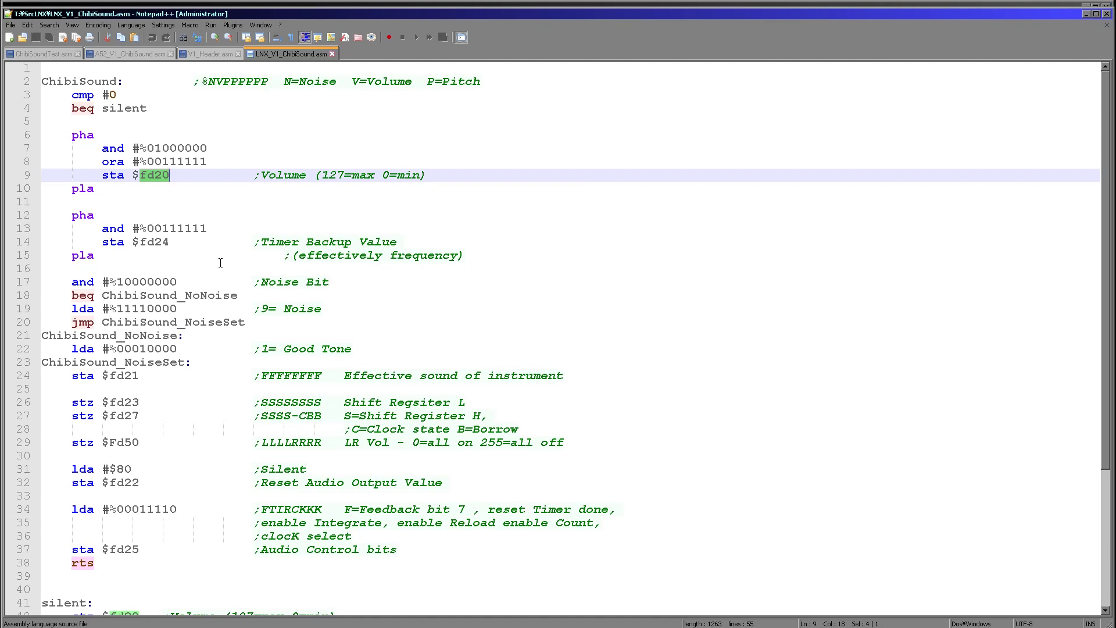
pyautogui.hotkey('alt', 'Tab')
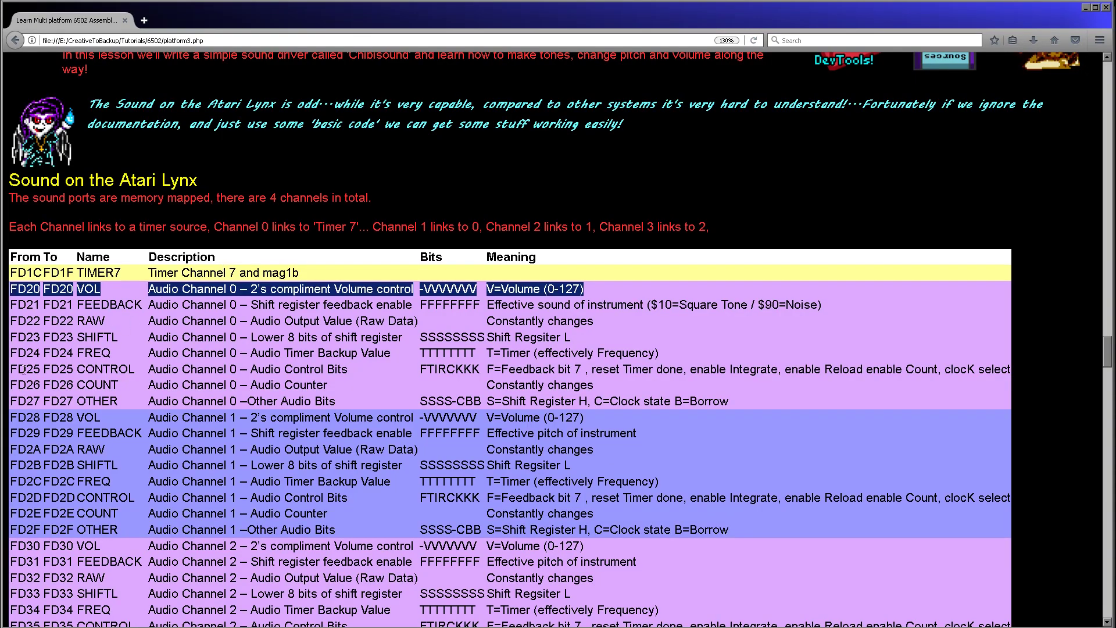
pyautogui.click(400, 356)
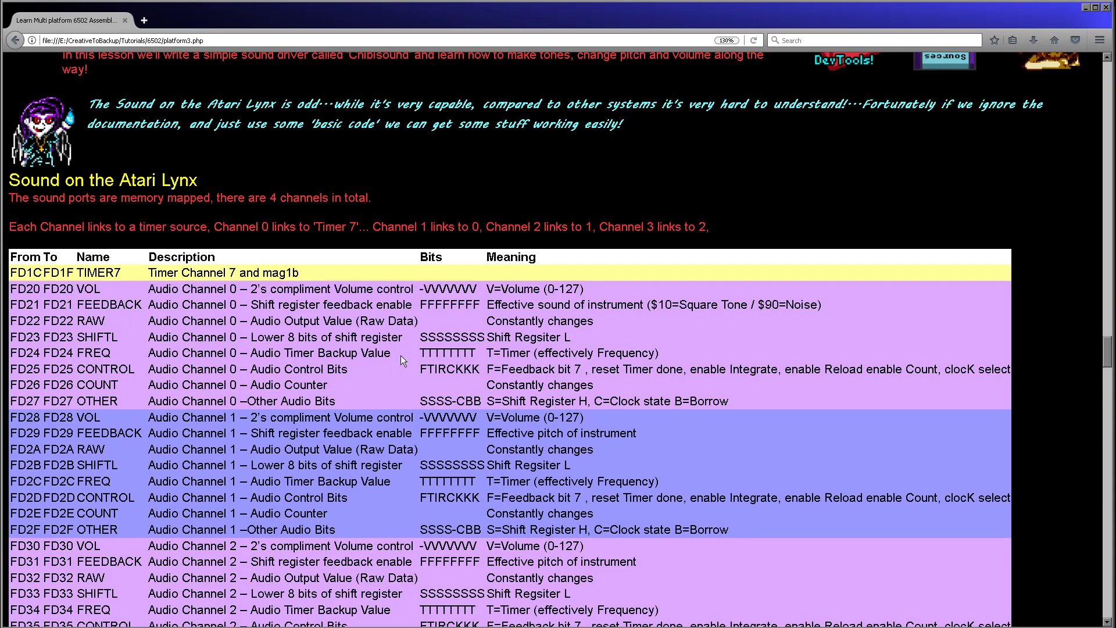
pyautogui.moveTo(401, 355); pyautogui.dragTo(258, 355)
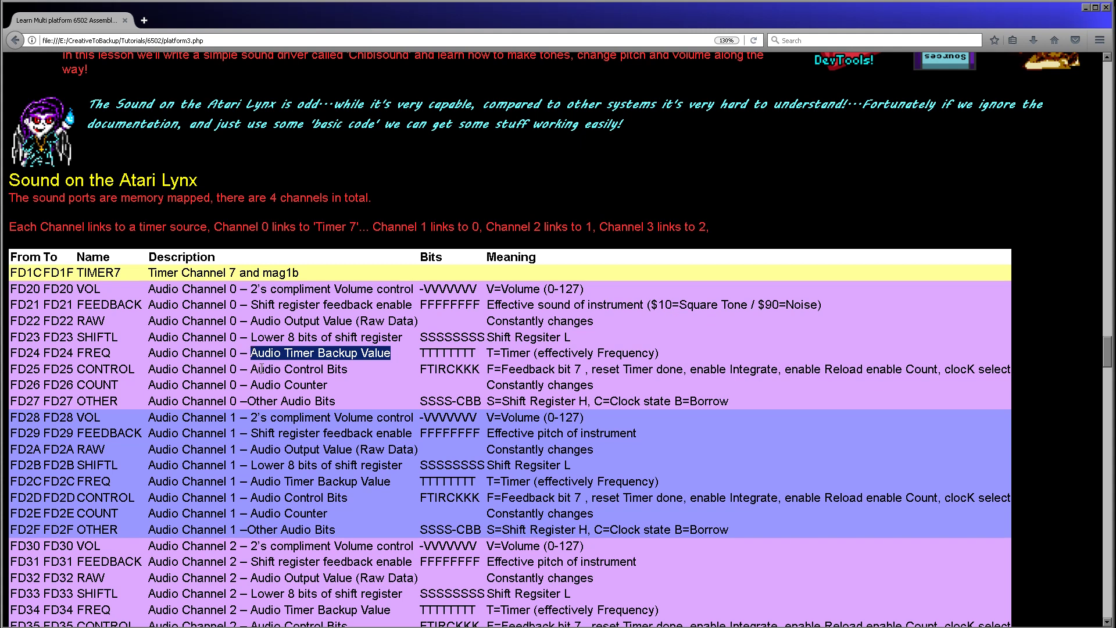
pyautogui.hotkey('alt', 'Tab')
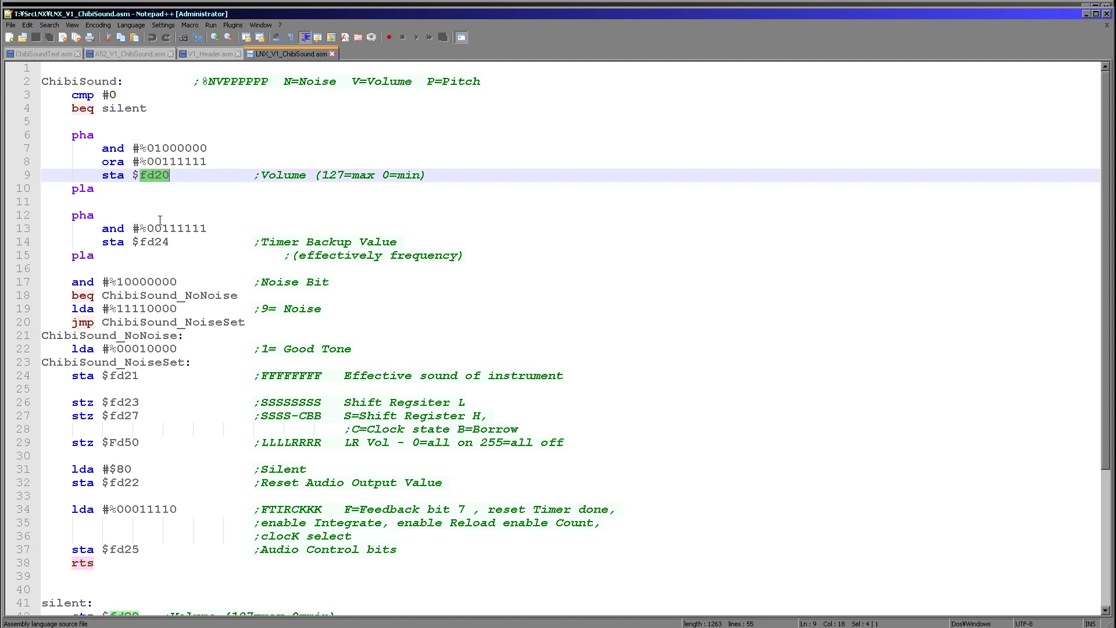
pyautogui.click(155, 229)
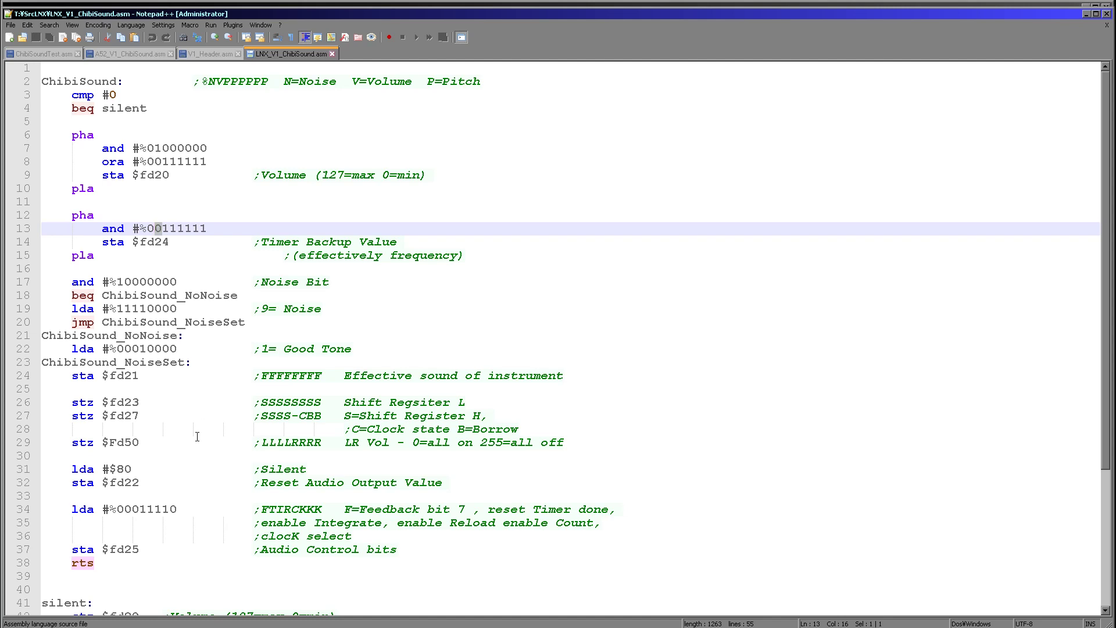
pyautogui.click(318, 282)
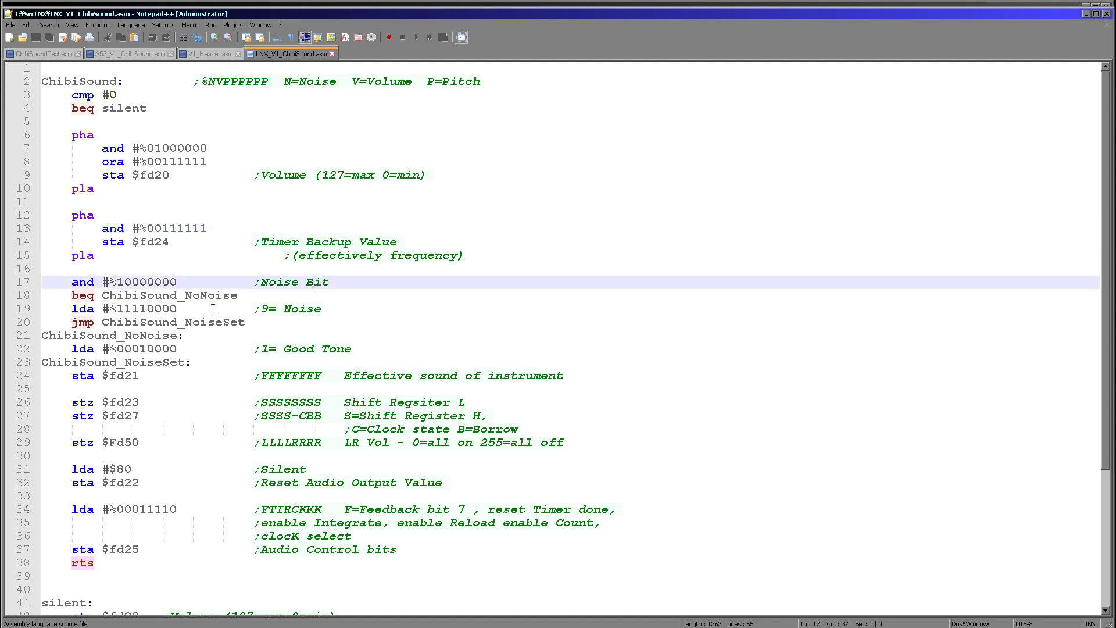
pyautogui.moveTo(123, 282); pyautogui.dragTo(117, 281)
pyautogui.moveTo(207, 82); pyautogui.dragTo(217, 84)
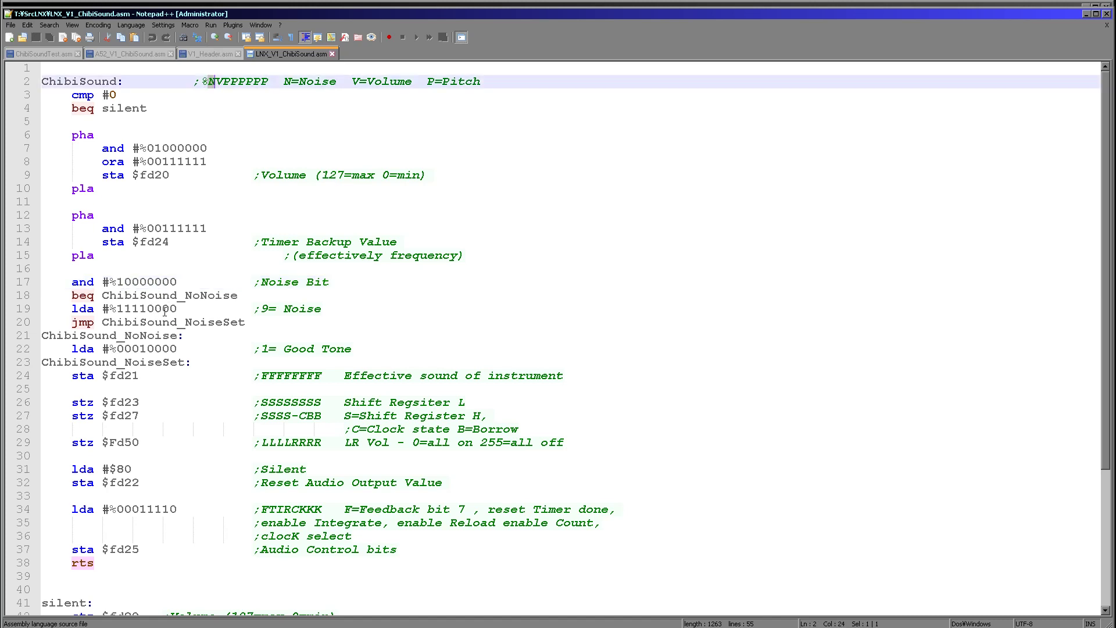
pyautogui.moveTo(147, 309); pyautogui.dragTo(117, 309)
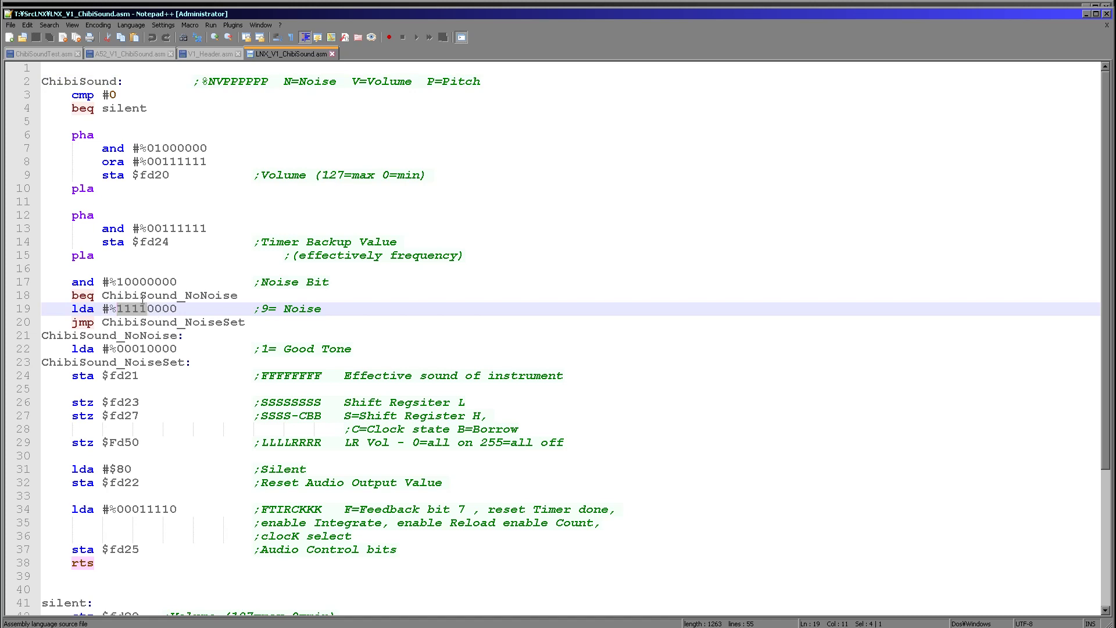
pyautogui.click(266, 308)
pyautogui.press('Delete')
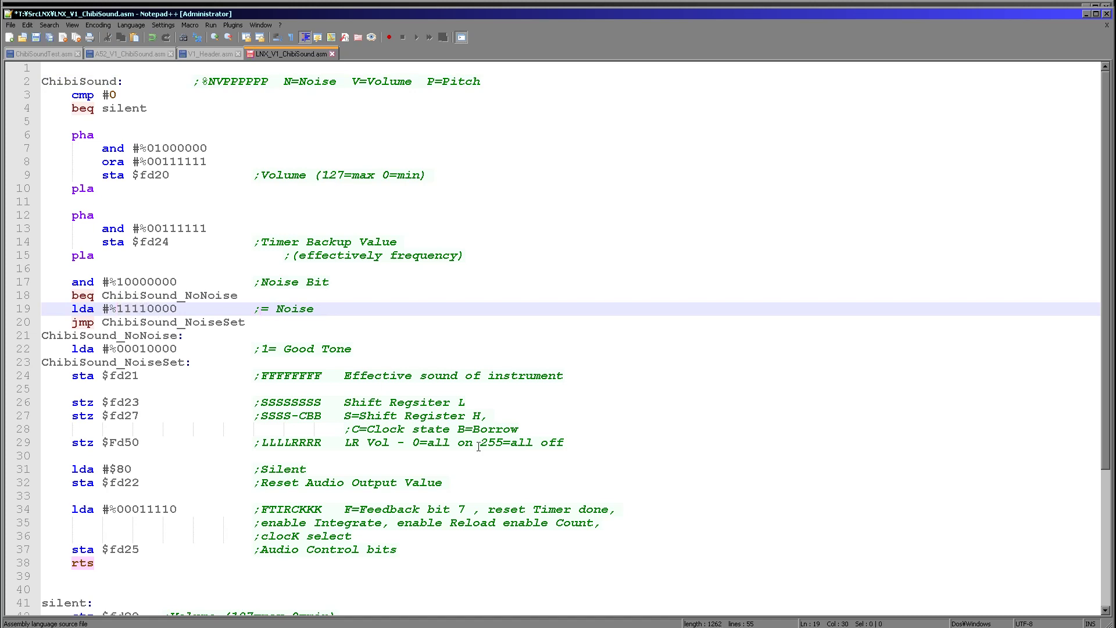
pyautogui.write('15')
pyautogui.press('Up')
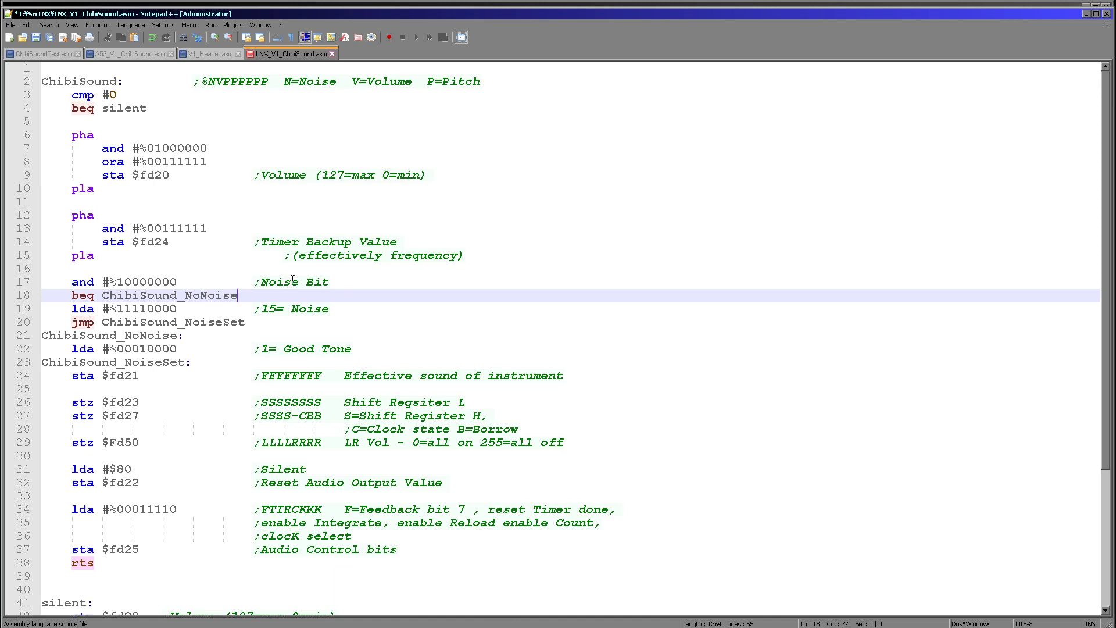
pyautogui.doubleClick(200, 323)
pyautogui.doubleClick(171, 294)
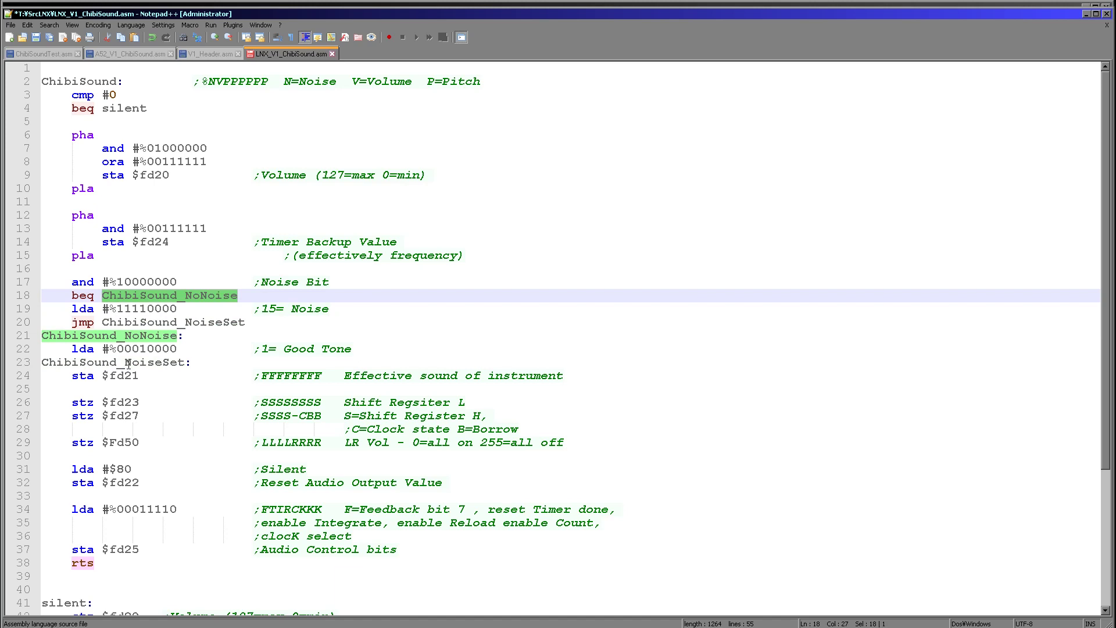
pyautogui.doubleClick(263, 348)
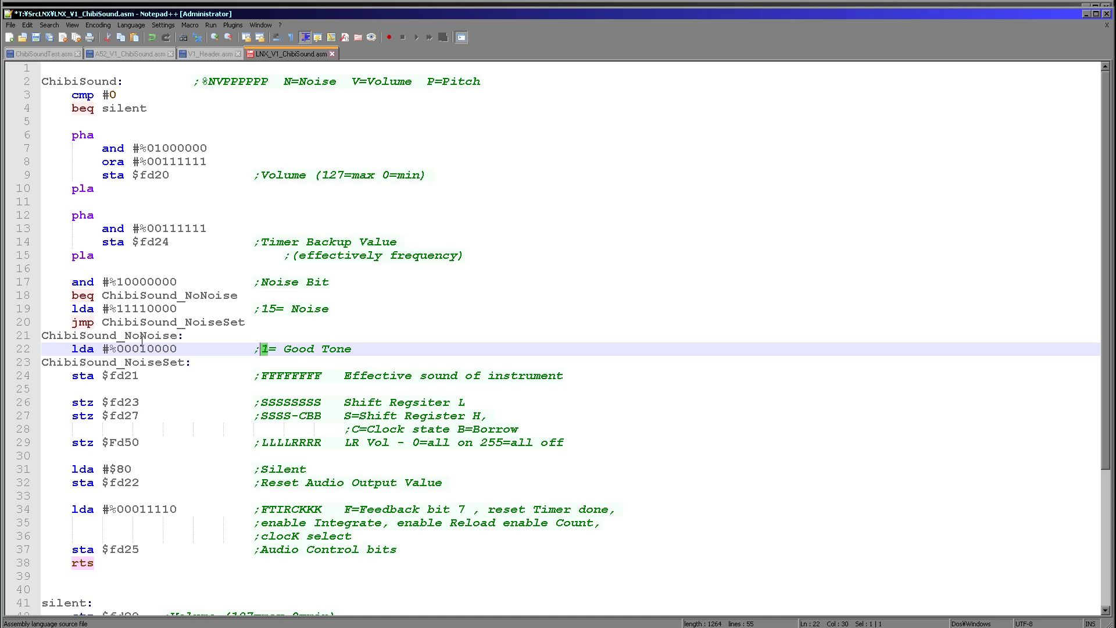
pyautogui.doubleClick(124, 375)
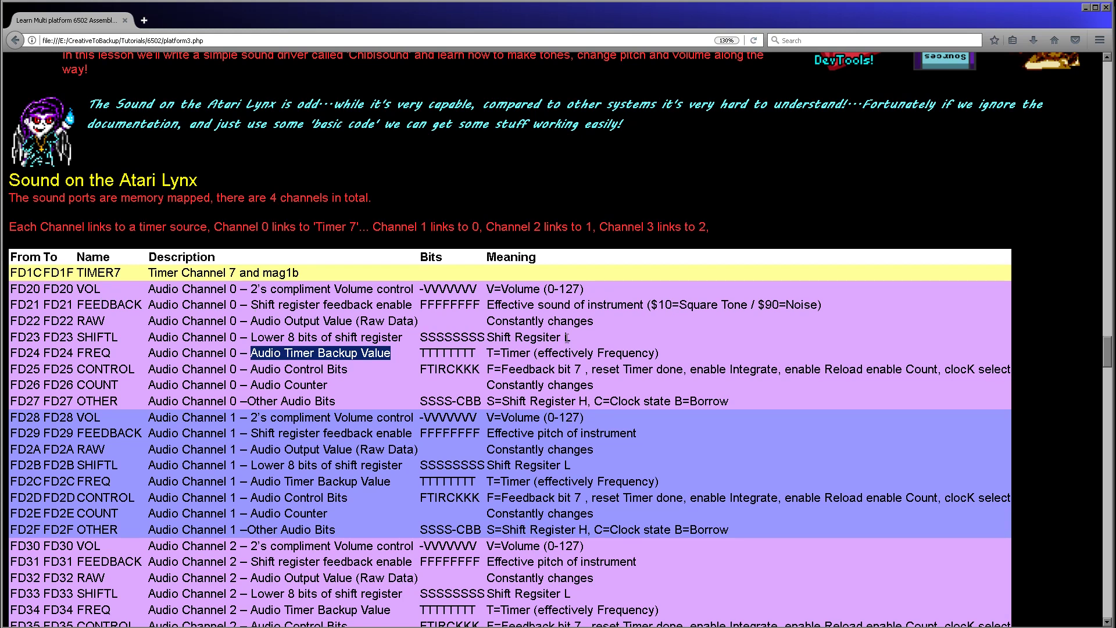
pyautogui.hotkey('alt', 'Tab')
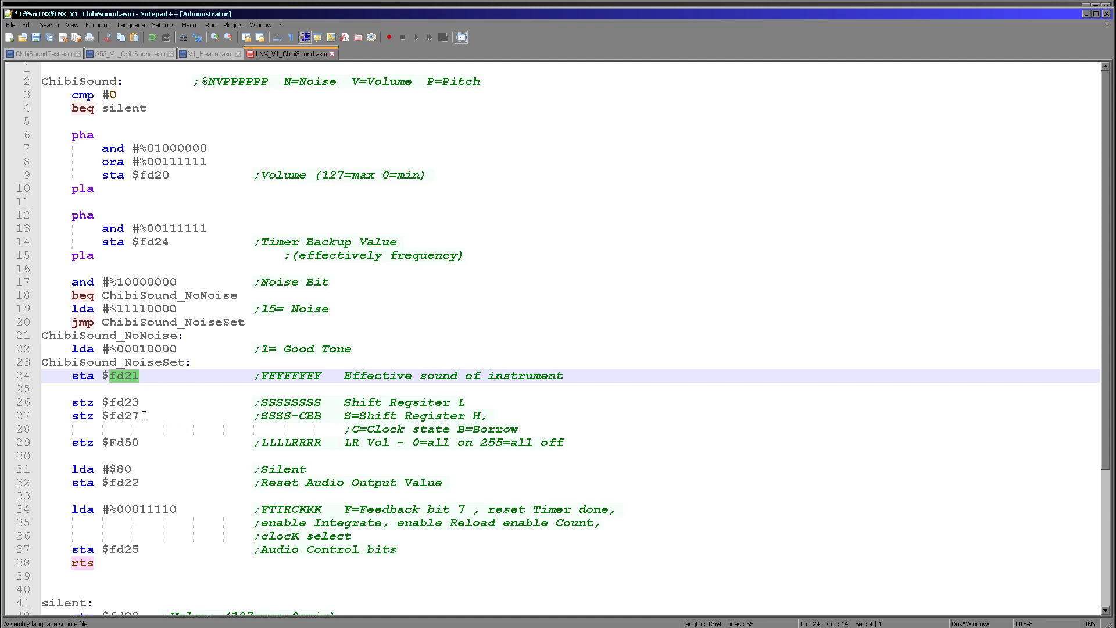
pyautogui.hotkey('alt', 'Tab')
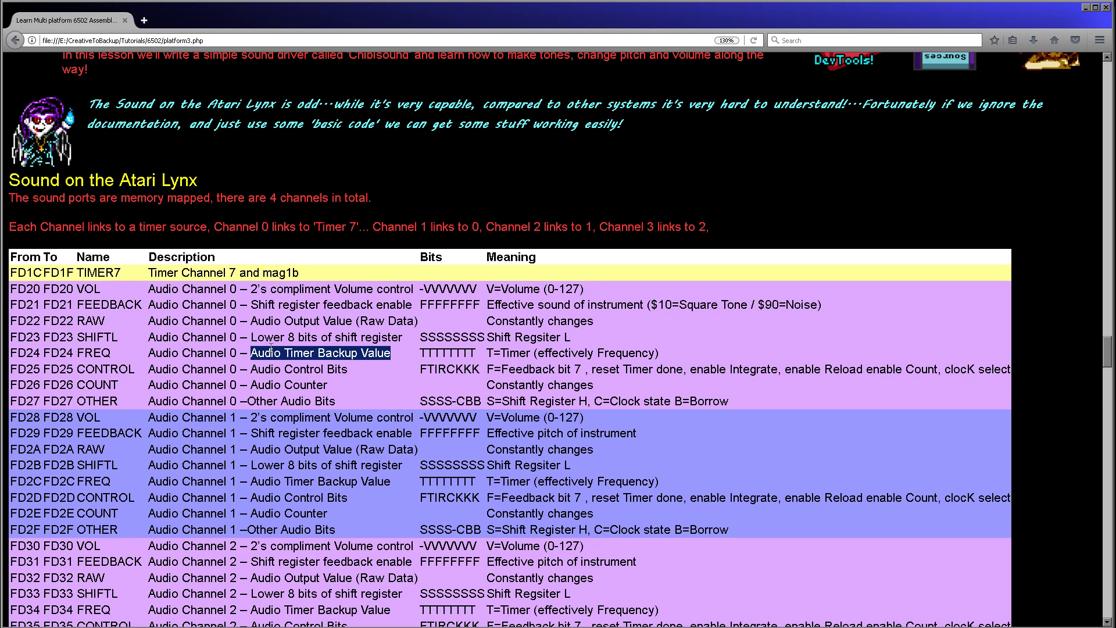
pyautogui.moveTo(603, 343)
pyautogui.mouseDown()
pyautogui.moveTo(162, 343)
pyautogui.moveTo(124, 369)
pyautogui.mouseUp()
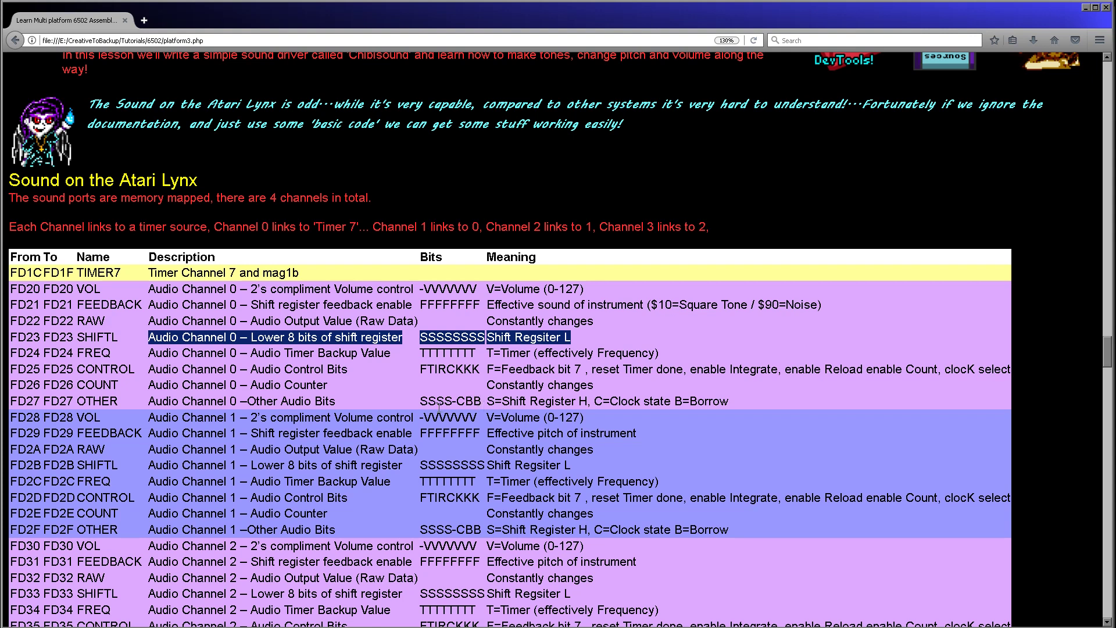
pyautogui.hotkey('alt', 'Tab')
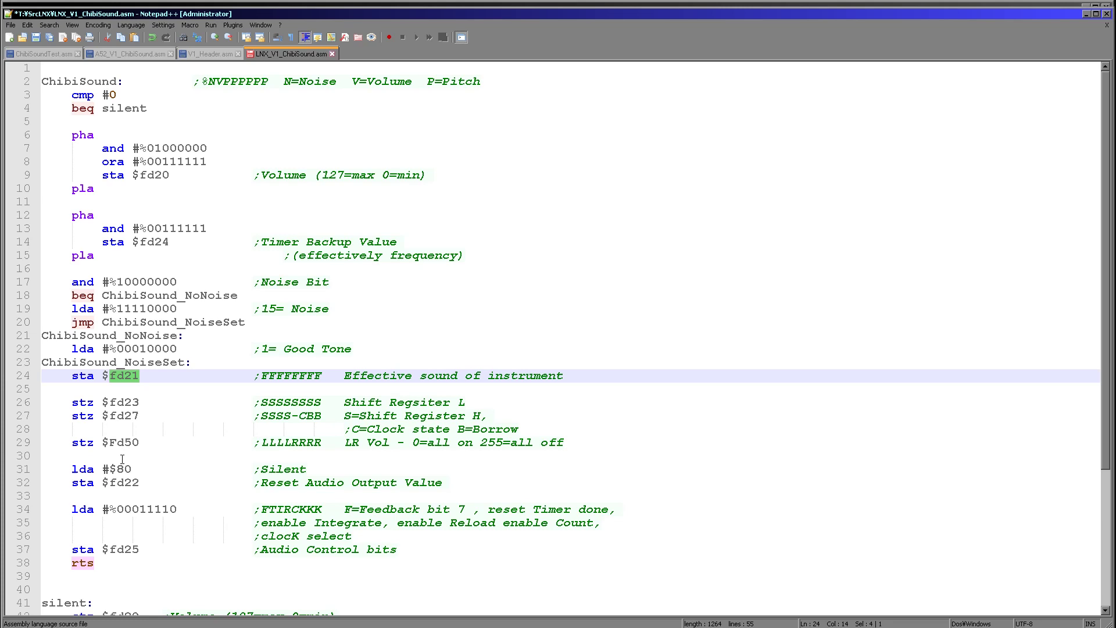
pyautogui.doubleClick(123, 443)
pyautogui.hotkey('alt', 'Tab')
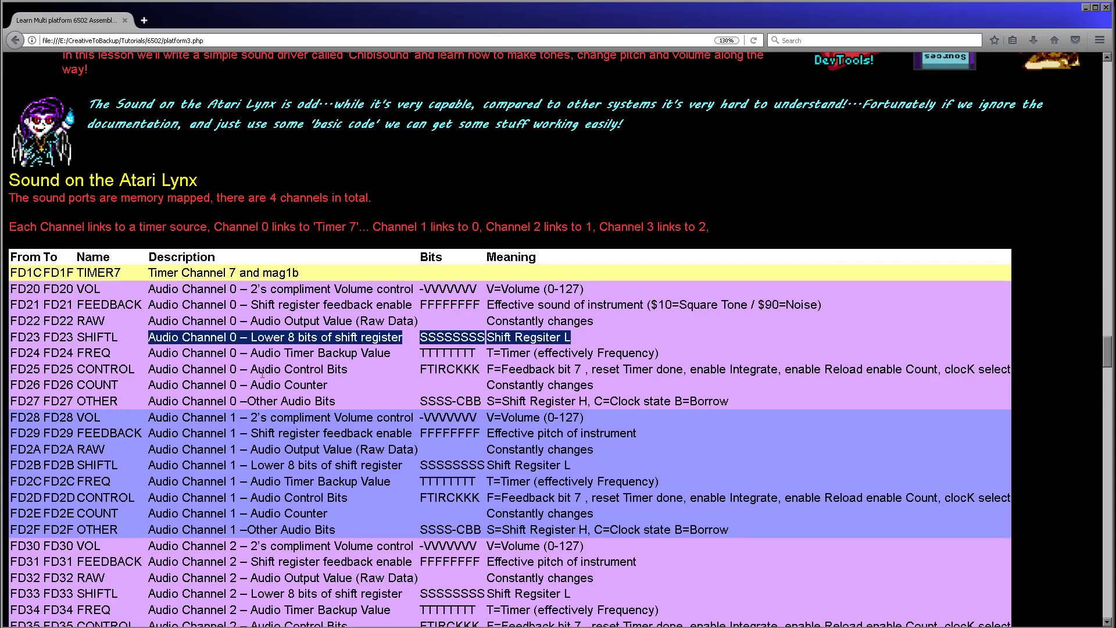
pyautogui.scroll(-8, 261, 372)
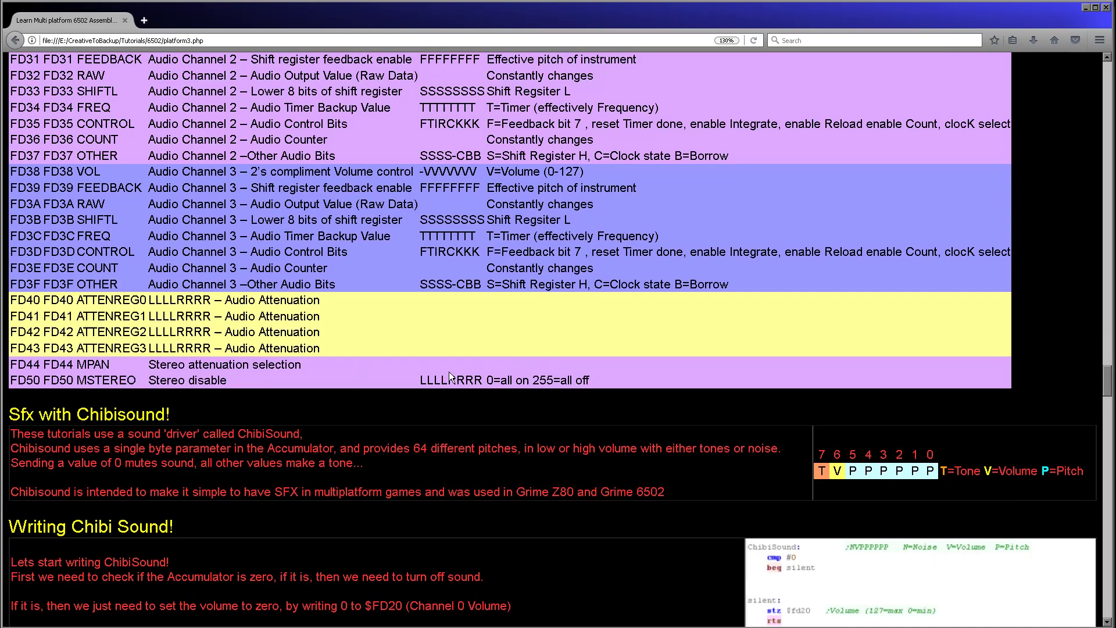
pyautogui.hotkey('alt', 'Tab')
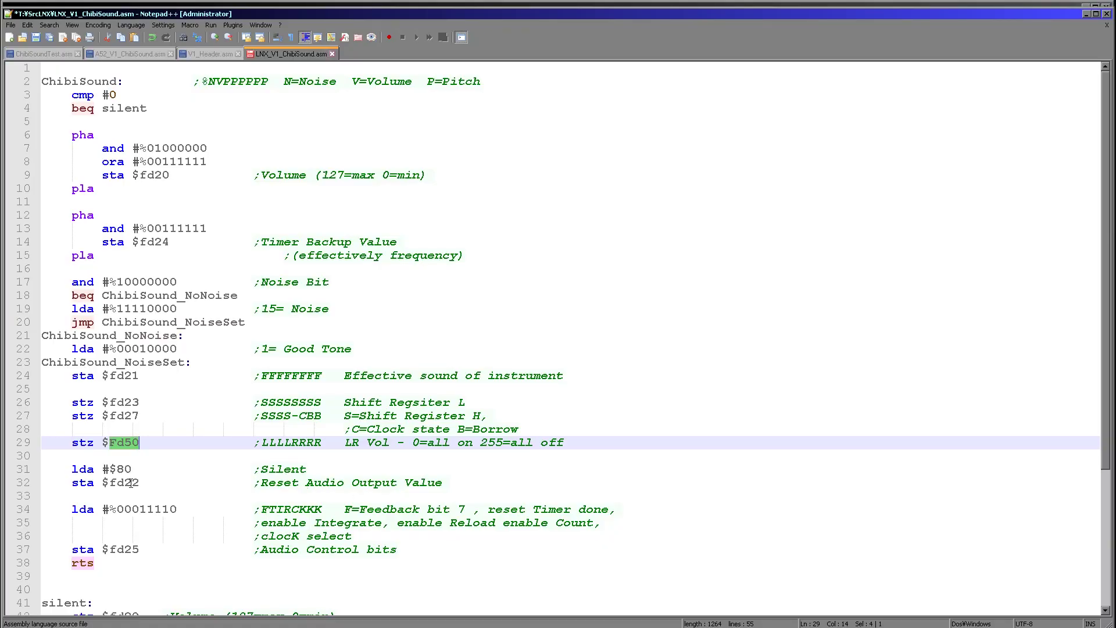
pyautogui.hotkey('alt', 'Tab')
pyautogui.scroll(3, 130, 483)
pyautogui.keyDown('ctrl'); pyautogui.scroll(2, 143, 343); pyautogui.keyUp('ctrl')
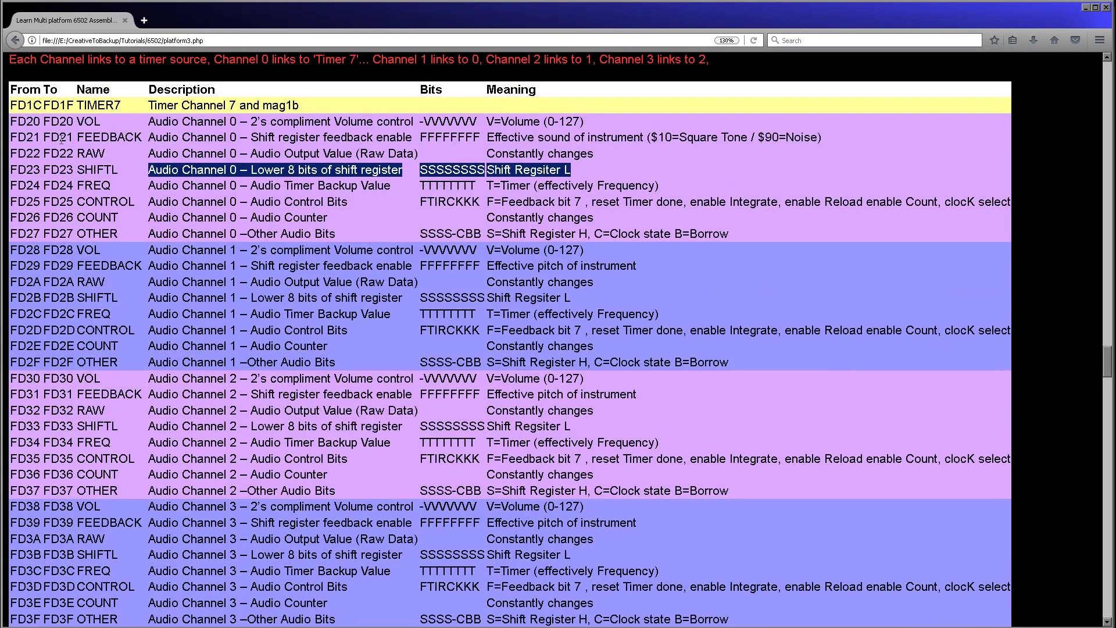
pyautogui.moveTo(582, 154); pyautogui.dragTo(13, 165)
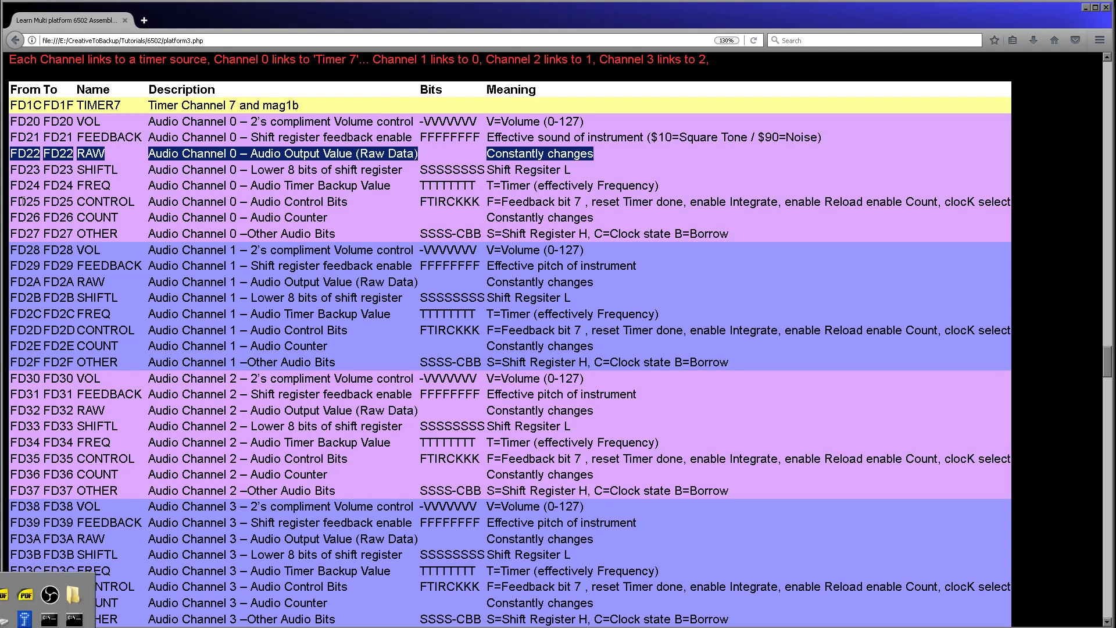
pyautogui.hotkey('alt', 'Tab')
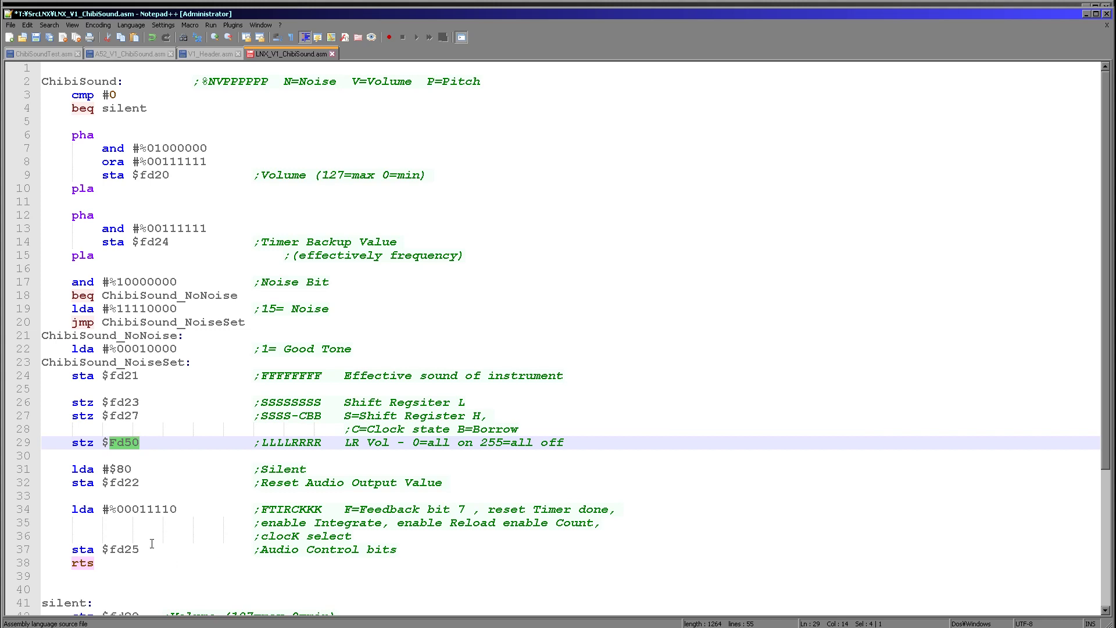
pyautogui.hotkey('alt', 'Tab')
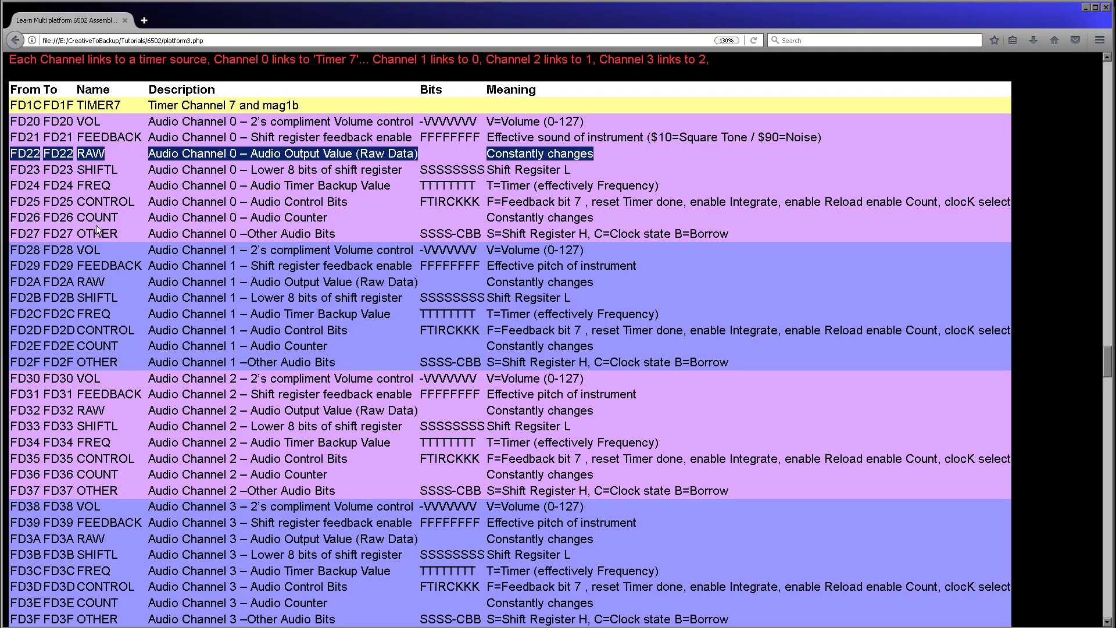
pyautogui.click(688, 196)
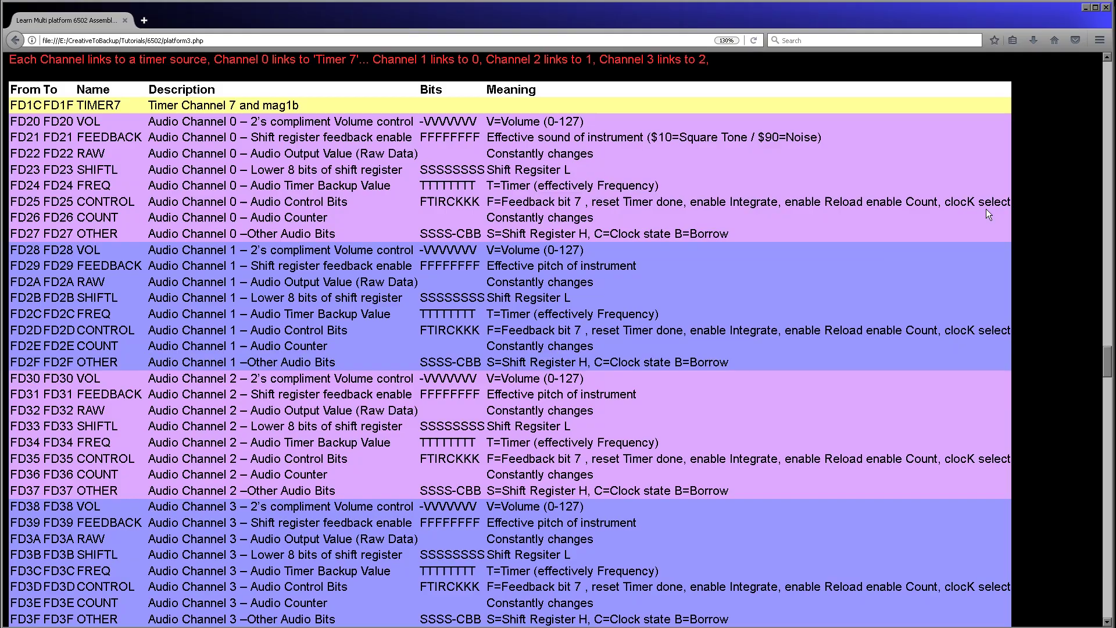
pyautogui.hotkey('alt', 'Tab')
pyautogui.moveTo(177, 510); pyautogui.dragTo(154, 510)
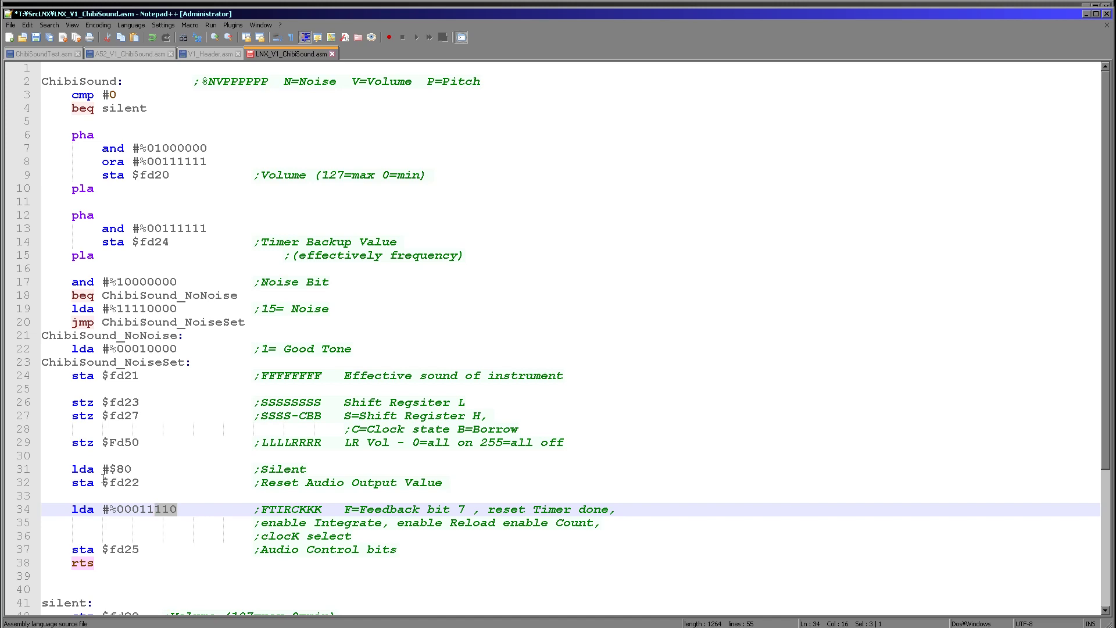
pyautogui.scroll(-1, 127, 585)
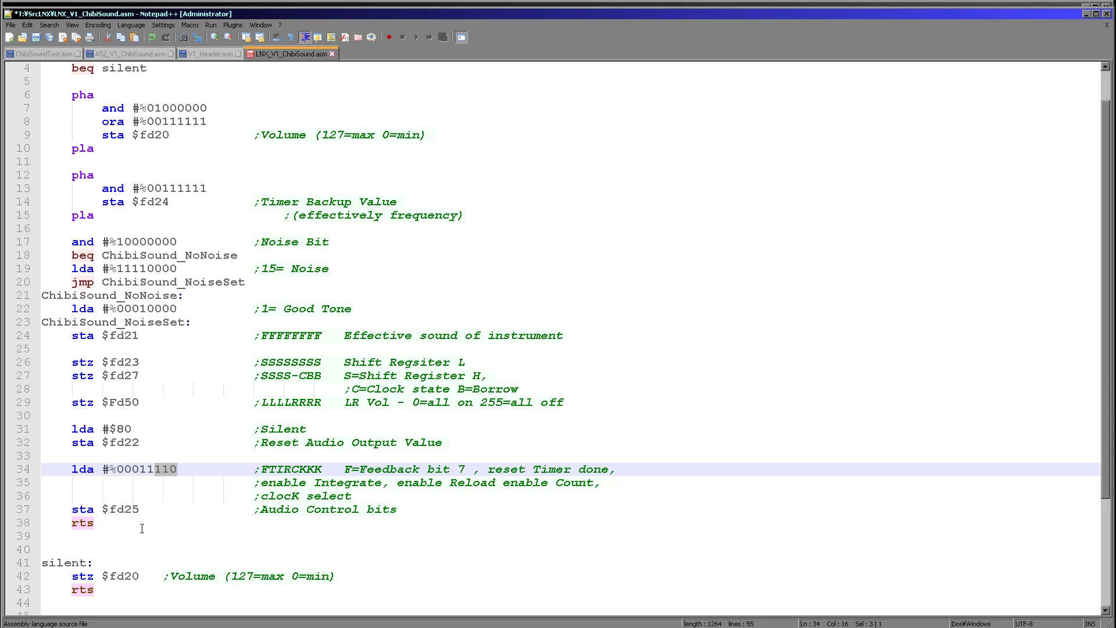
pyautogui.hotkey('alt', 'Tab')
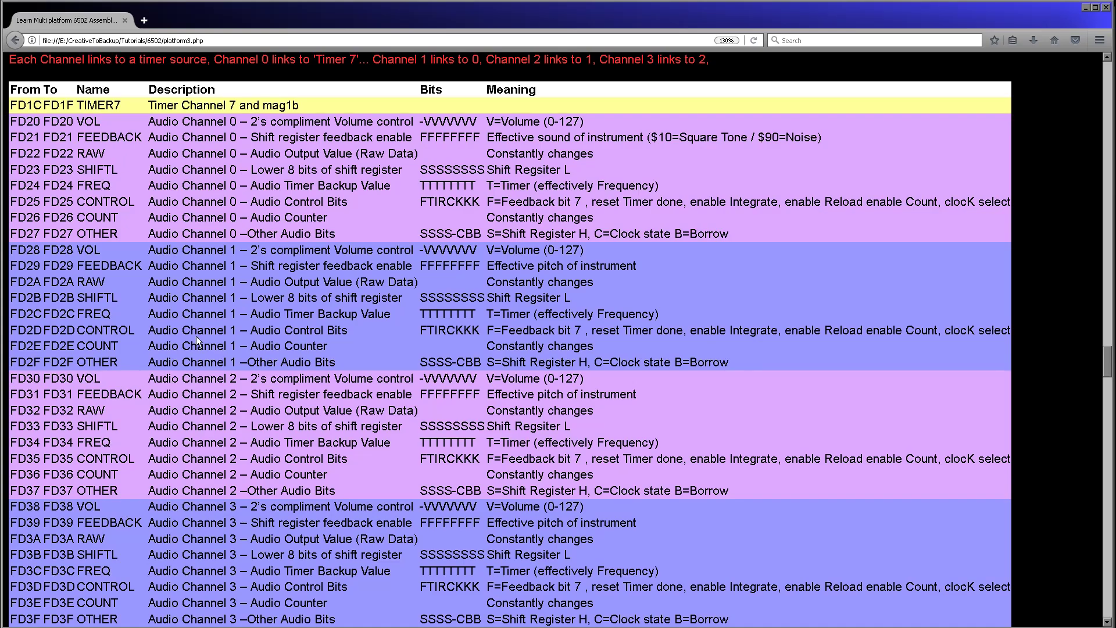
pyautogui.hotkey('alt', 'Tab')
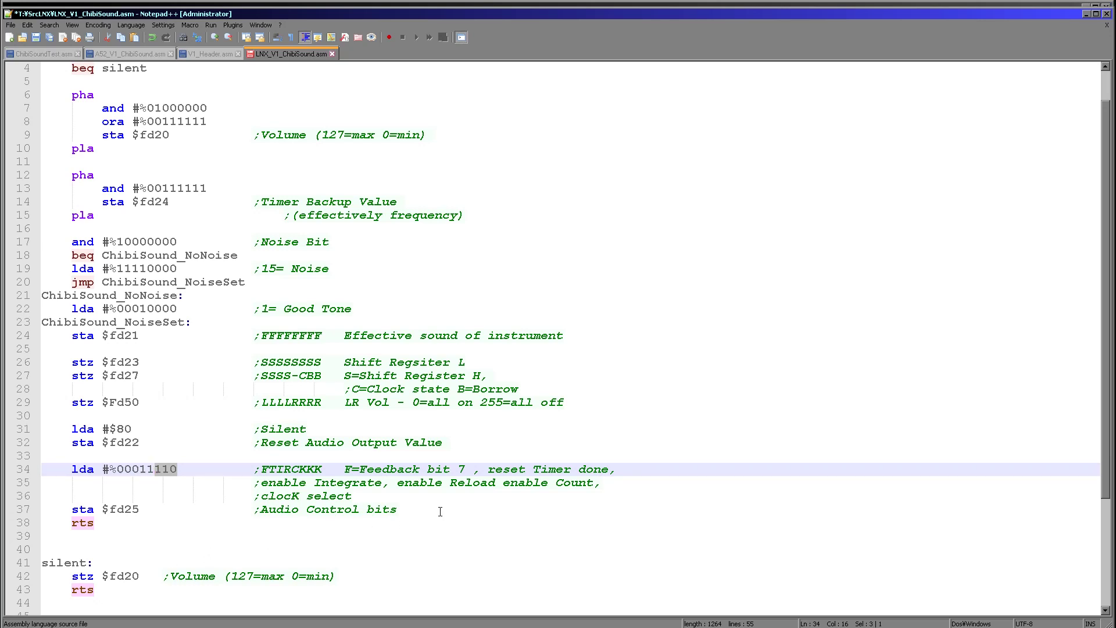
pyautogui.hotkey('alt', 'Tab')
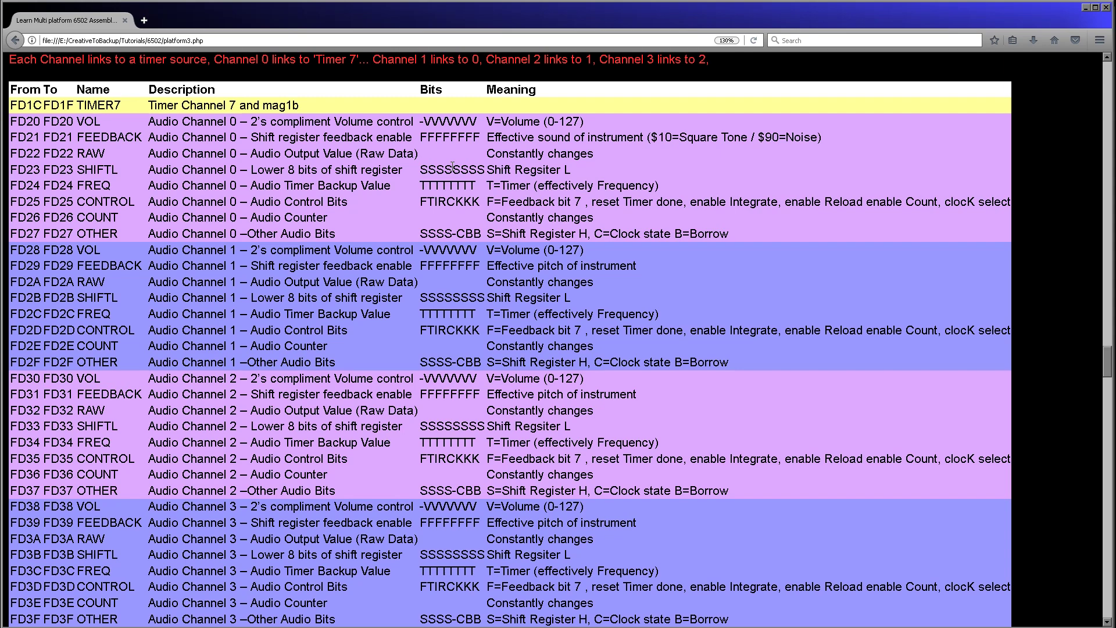
pyautogui.hotkey('alt', 'Tab')
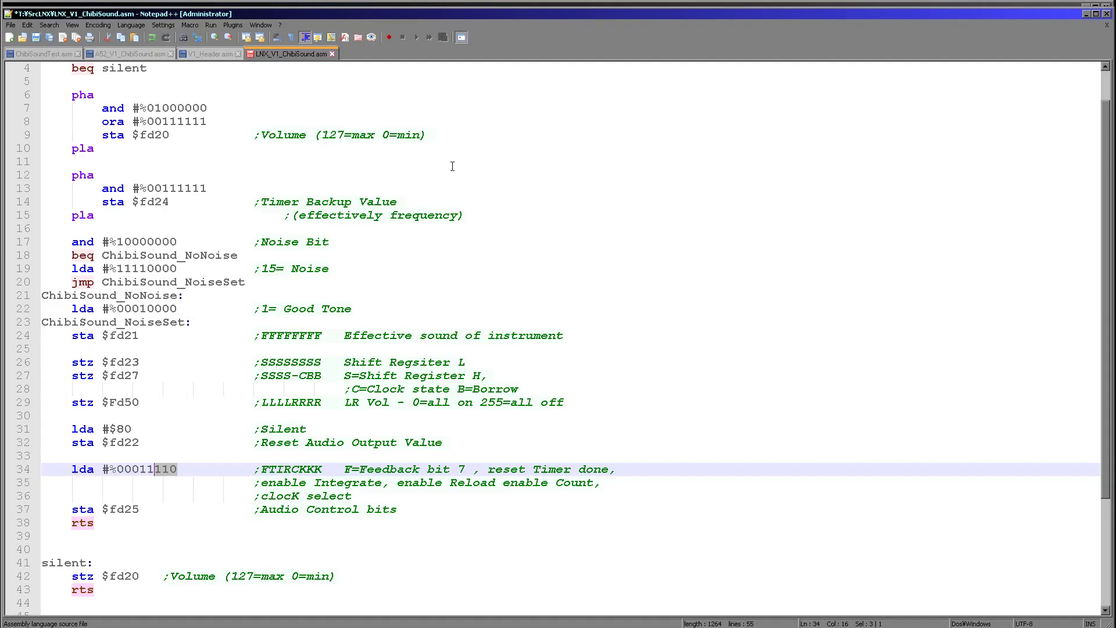
pyautogui.scroll(1, 341, 154)
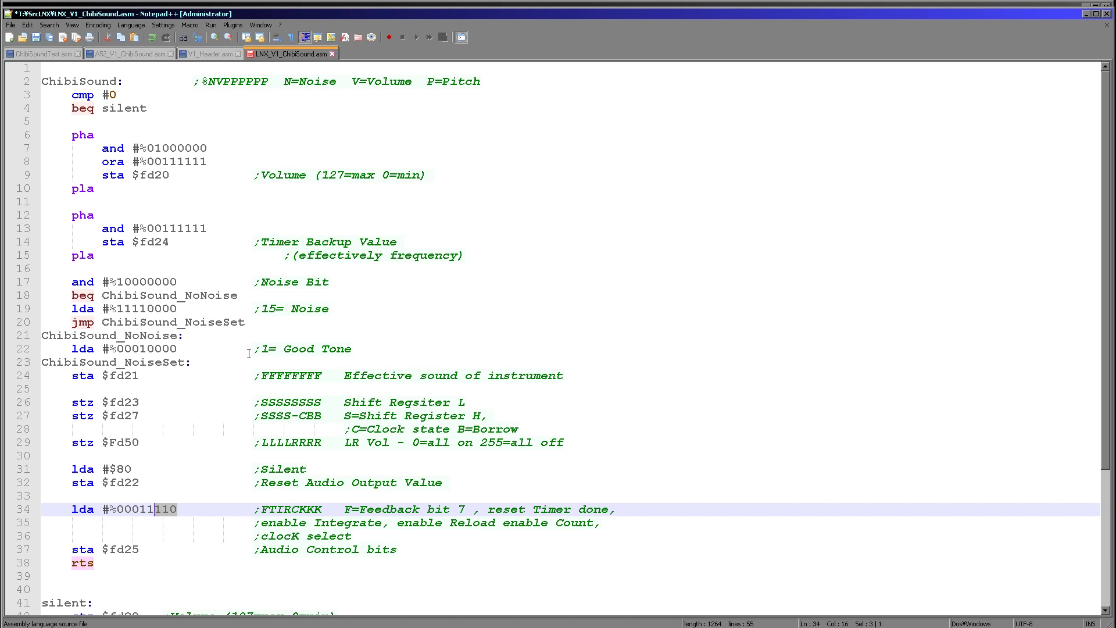
pyautogui.scroll(-2, 306, 427)
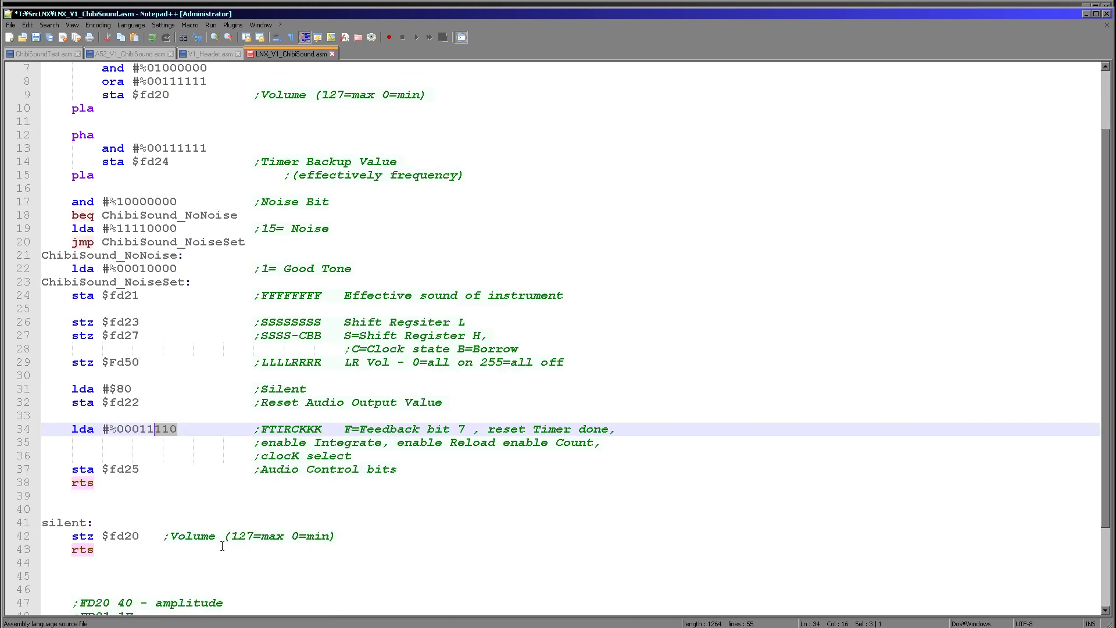
pyautogui.scroll(-3, 245, 532)
pyautogui.scroll(2, 245, 532)
pyautogui.scroll(-2, 245, 536)
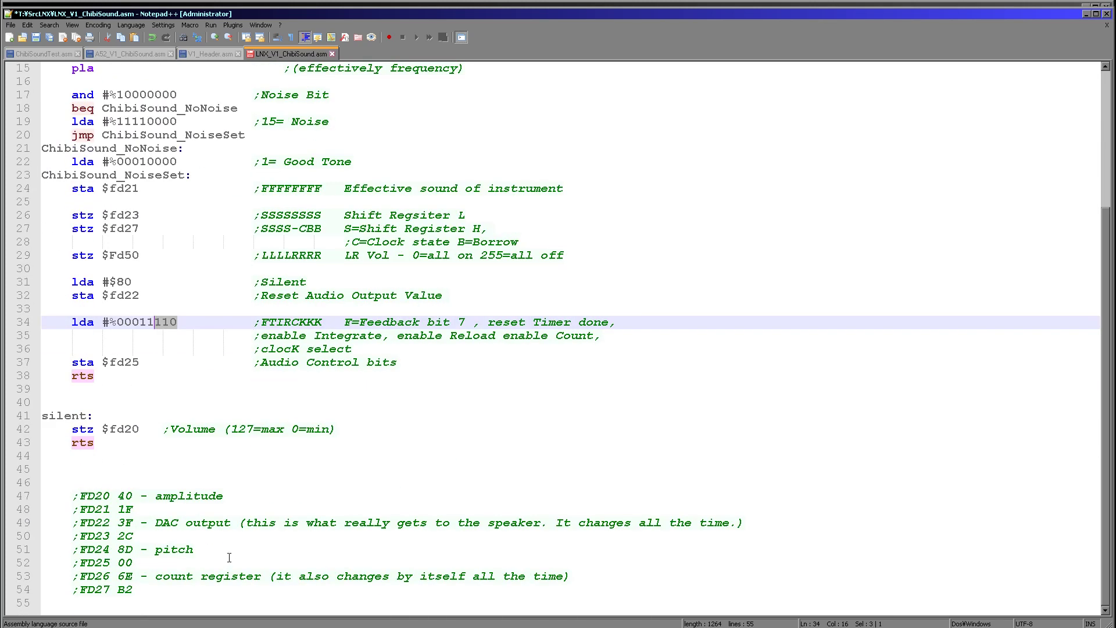
pyautogui.scroll(4, 245, 536)
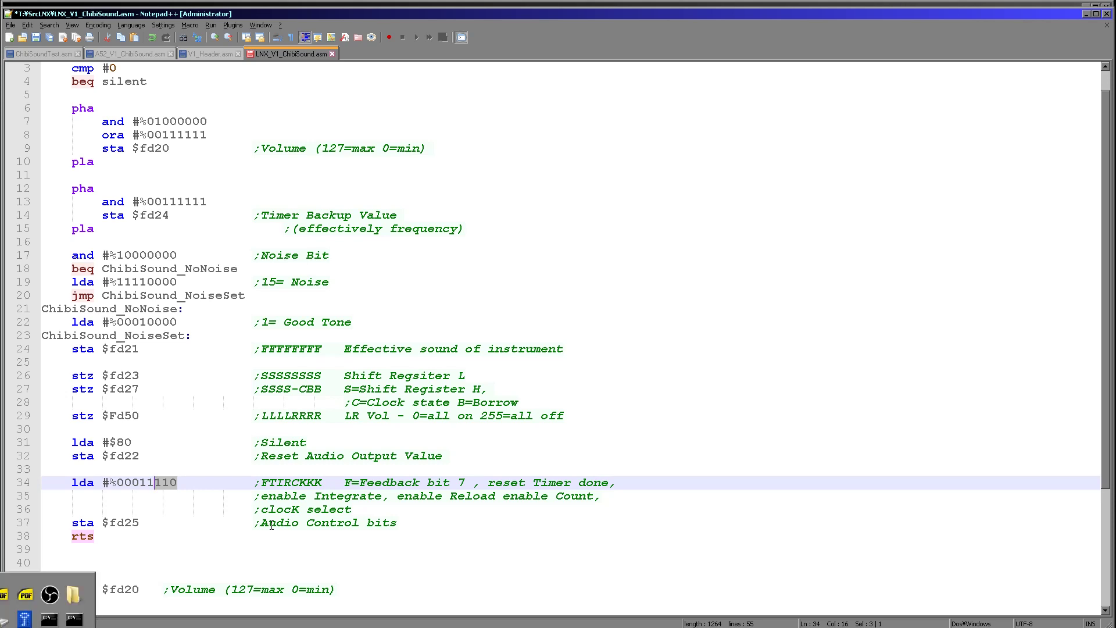
# Step: Bring the Firefox Lynx sound register table back to the front
pyautogui.hotkey('alt', 'Tab')
pyautogui.scroll(-3, 272, 523)
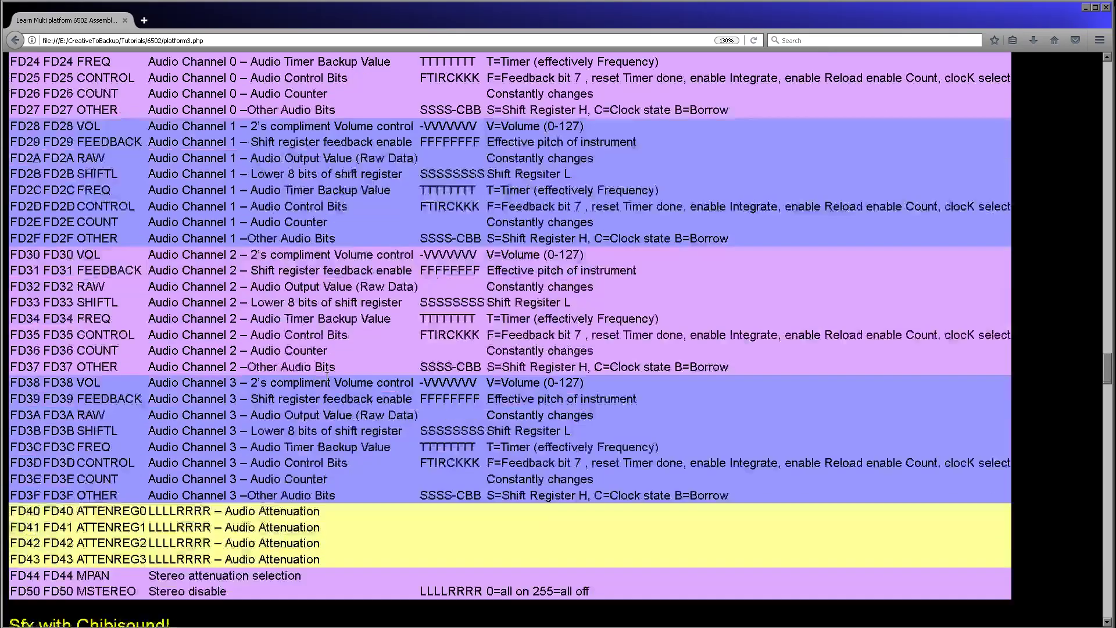
pyautogui.scroll(-4, 335, 343)
pyautogui.scroll(-2, 338, 332)
pyautogui.scroll(-2, 341, 324)
pyautogui.scroll(-5, 340, 324)
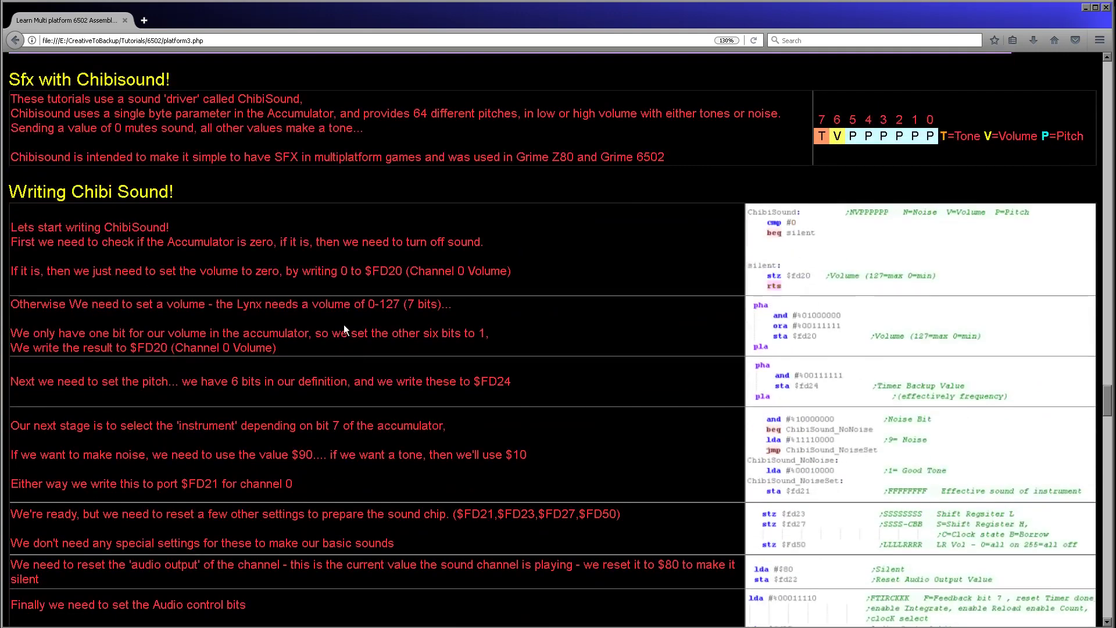
pyautogui.scroll(-3, 344, 325)
pyautogui.scroll(1, 344, 324)
pyautogui.scroll(3, 345, 324)
pyautogui.scroll(1, 346, 325)
# Step: Glance at the driver source, then return to the 'Writing Chibi Sound!' walkthrough
pyautogui.hotkey('alt', 'Tab')
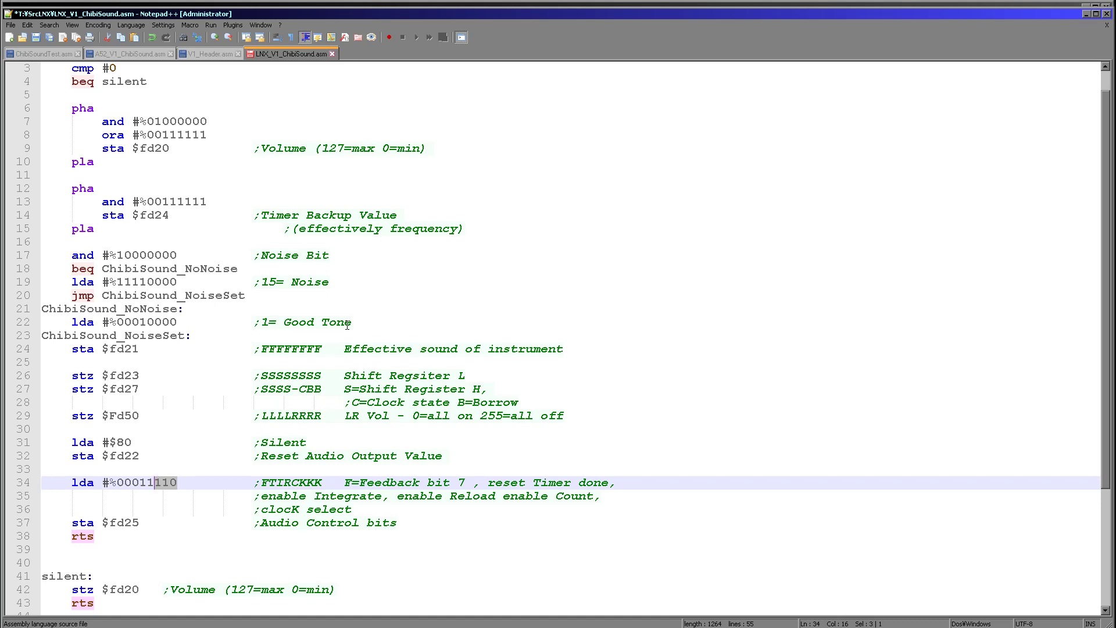
pyautogui.hotkey('alt', 'Tab')
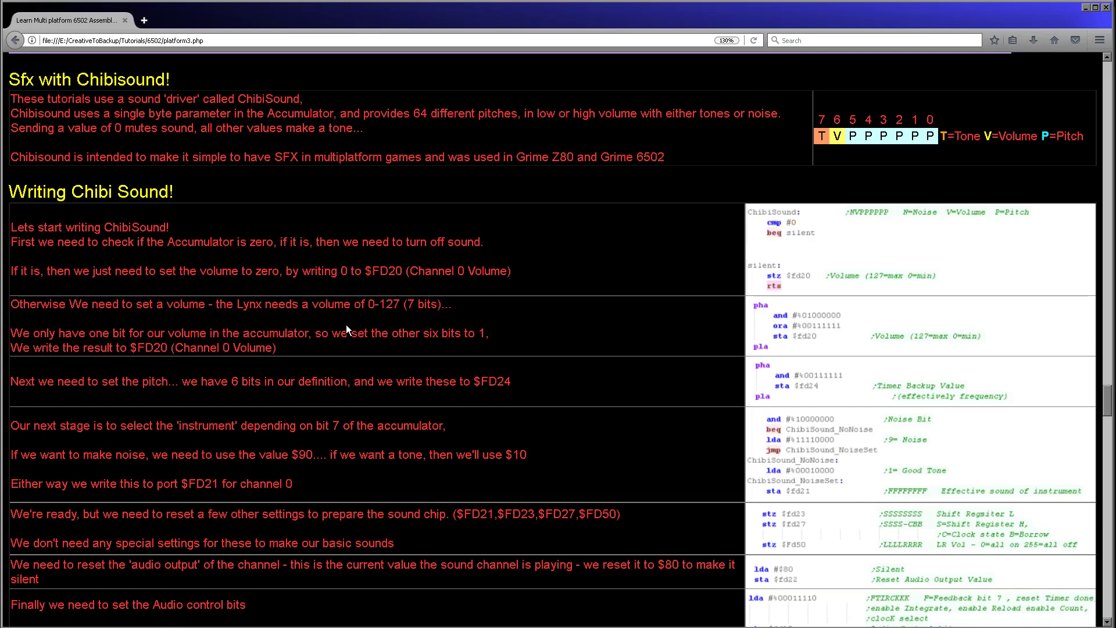